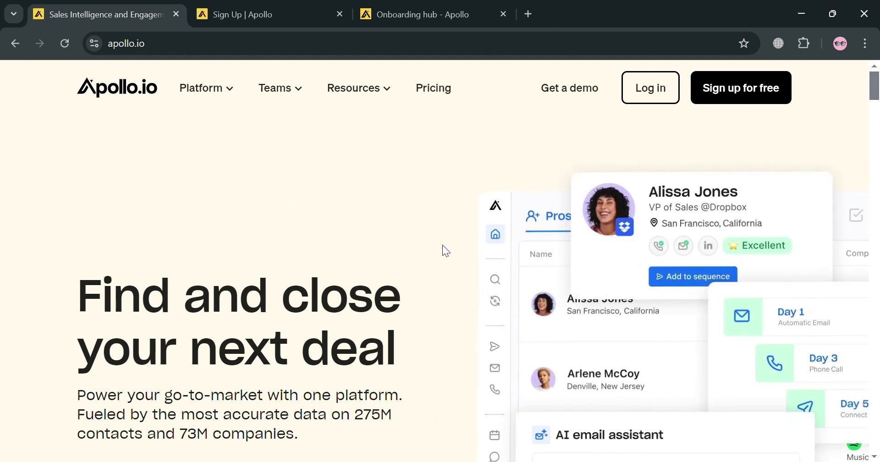
# Browse the Apollo page, then switch to the 'Sign Up | Apollo' free-forever sign-up tab
pyautogui.scroll(-2, 444, 249)
pyautogui.scroll(-3, 442, 245)
pyautogui.scroll(5, 442, 244)
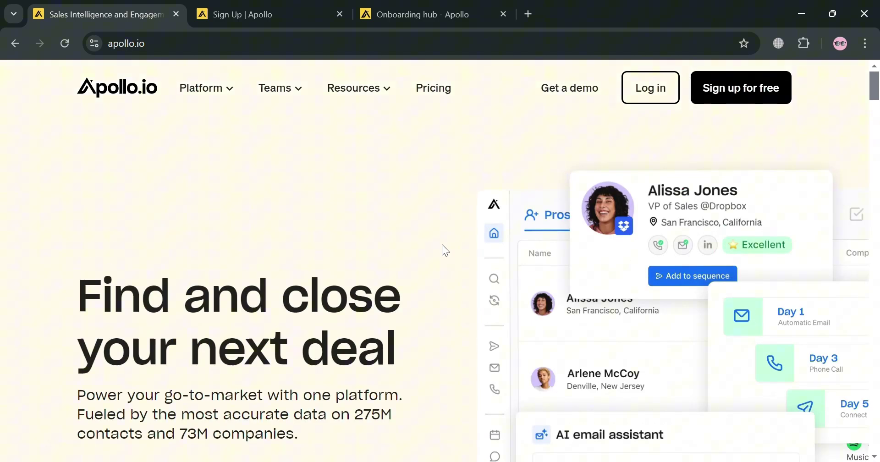
pyautogui.scroll(-15, 444, 246)
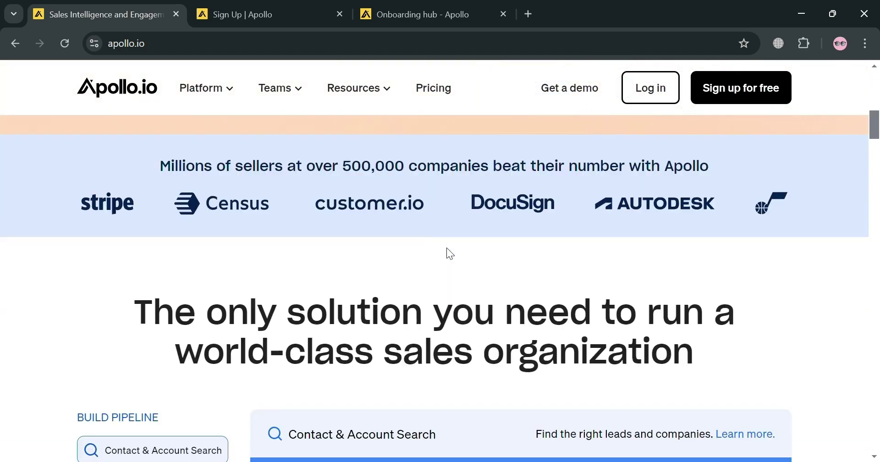
pyautogui.scroll(-10, 445, 247)
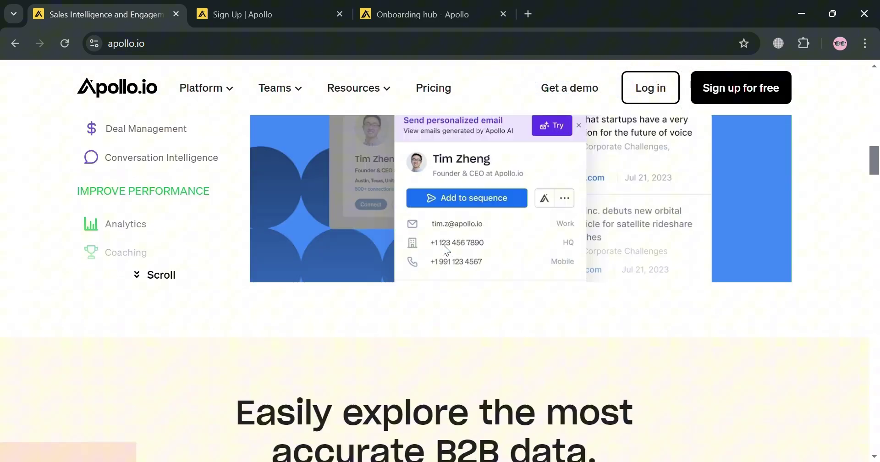
pyautogui.scroll(-10, 446, 250)
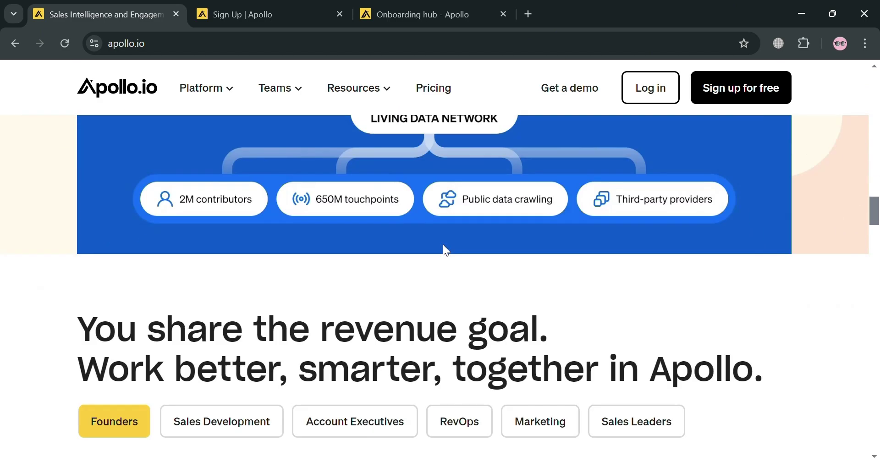
pyautogui.scroll(-10, 445, 247)
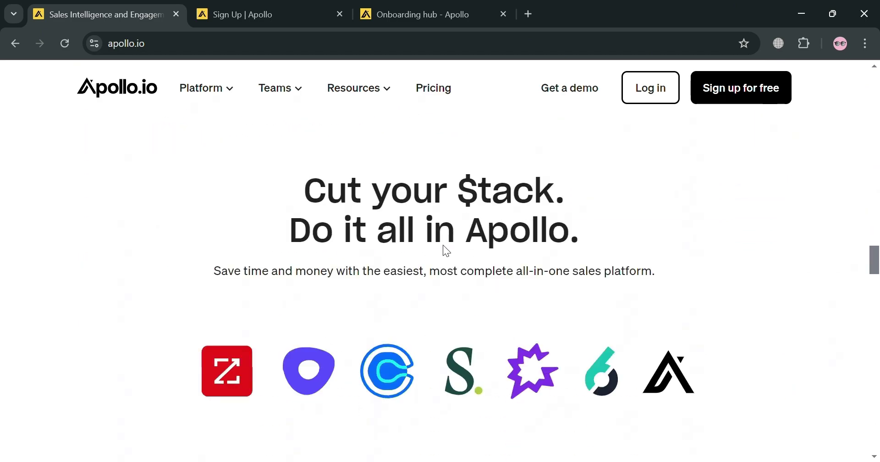
pyautogui.scroll(-10, 445, 251)
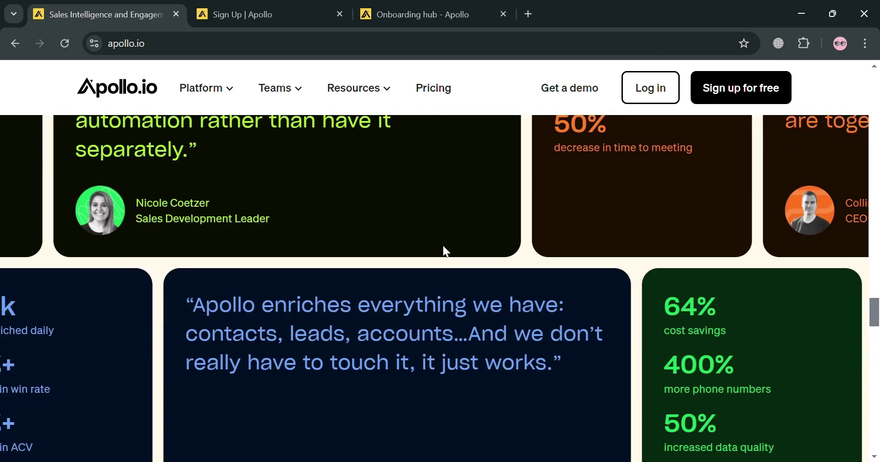
pyautogui.scroll(-10, 450, 250)
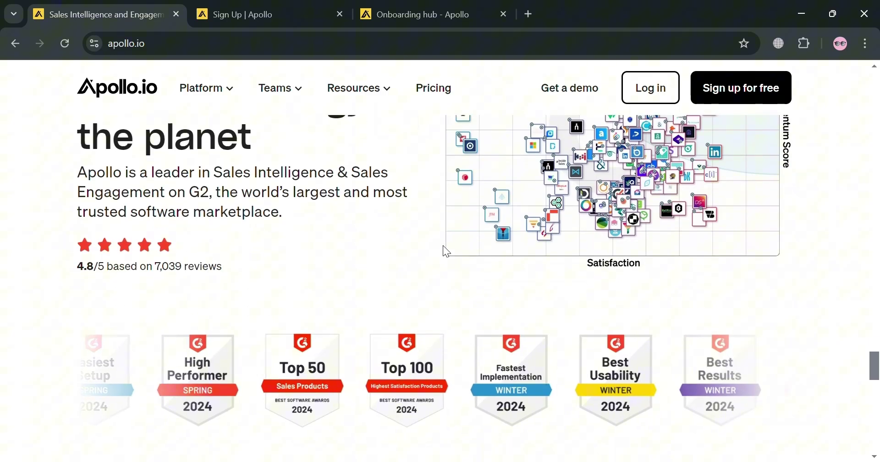
pyautogui.scroll(-10, 448, 251)
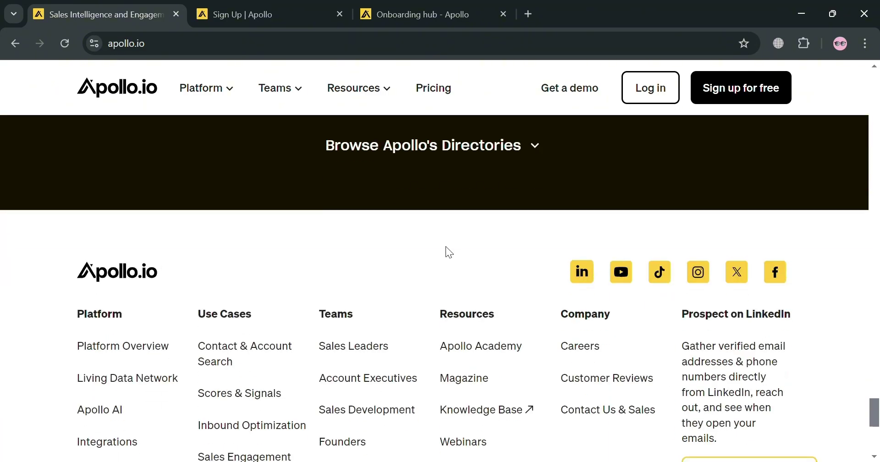
pyautogui.scroll(-4, 449, 252)
pyautogui.scroll(12, 446, 249)
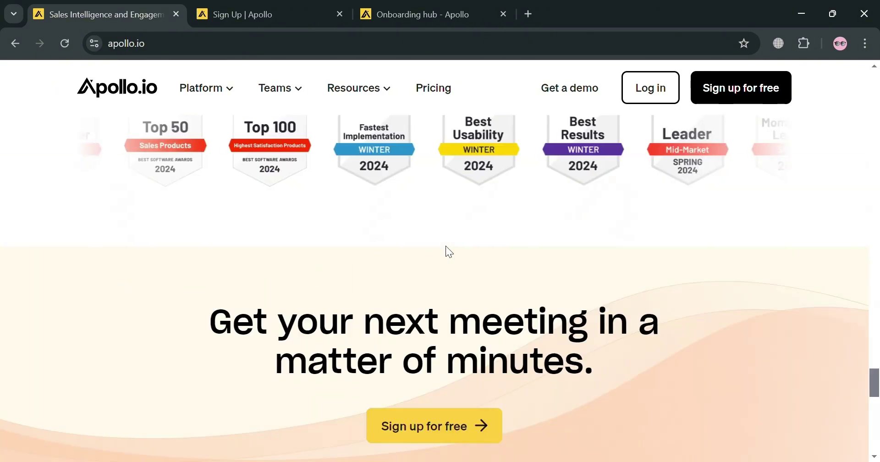
pyautogui.scroll(12, 447, 250)
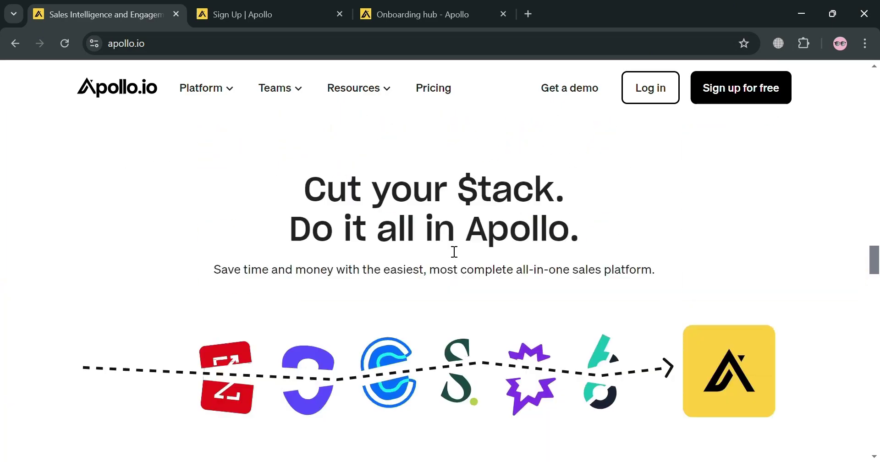
pyautogui.scroll(12, 447, 246)
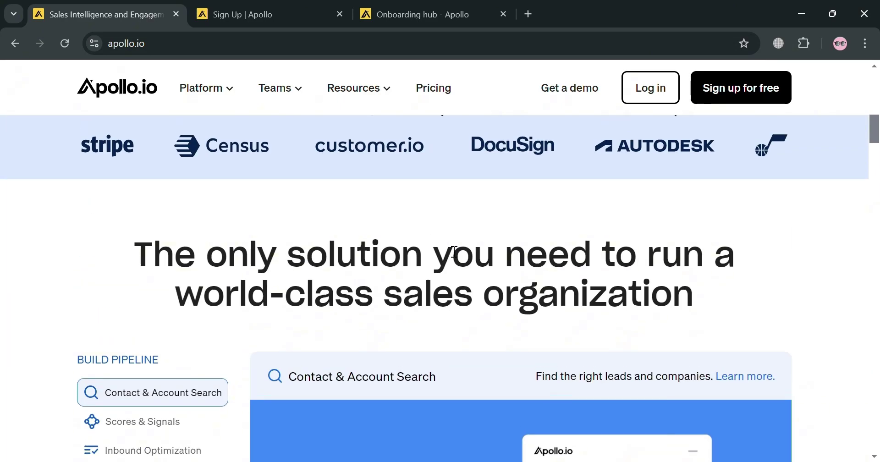
pyautogui.scroll(4, 448, 248)
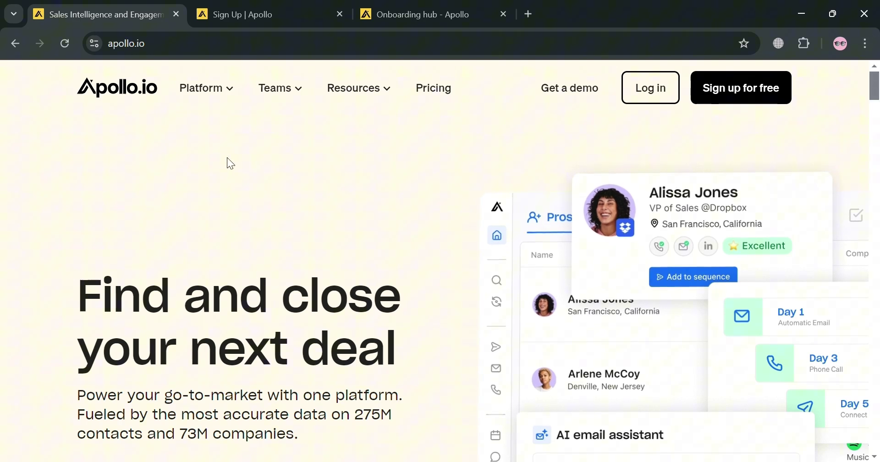
pyautogui.moveTo(226, 100)
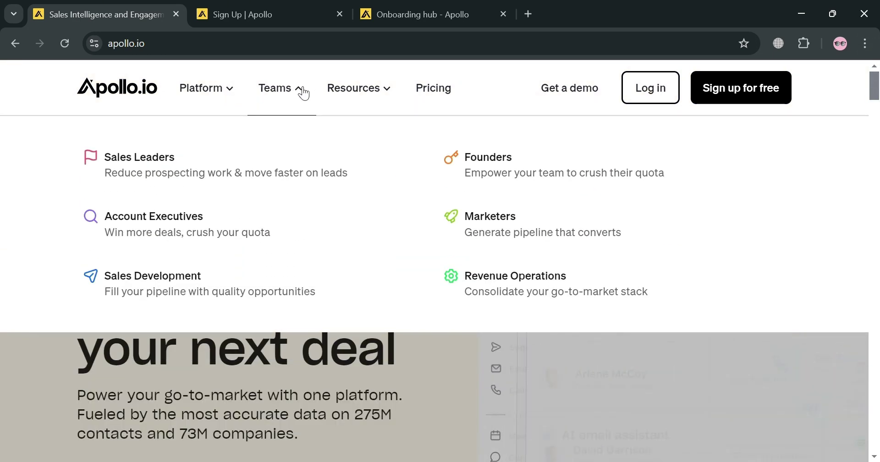
pyautogui.moveTo(349, 97)
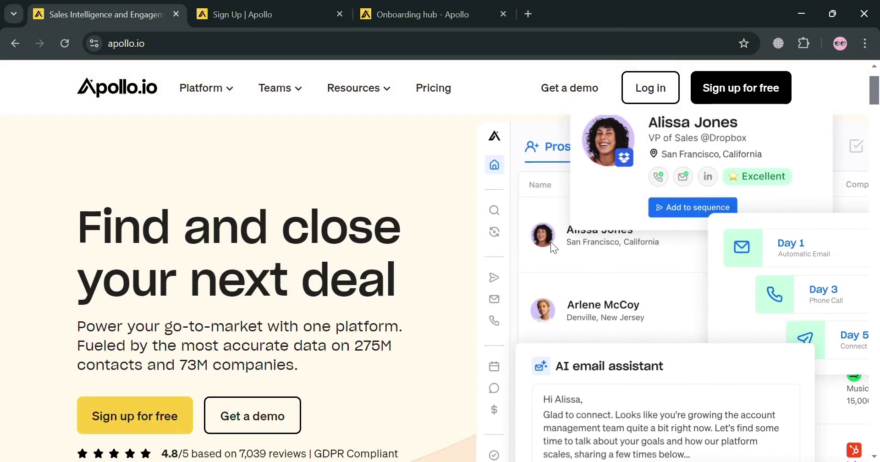
pyautogui.scroll(-2, 527, 255)
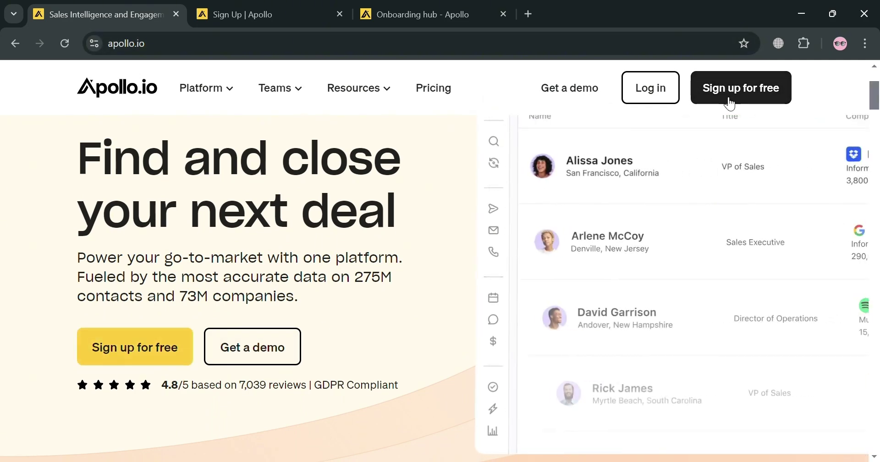
pyautogui.click(246, 6)
# Switch from the sign-up page to the 'Onboarding hub - Apollo' tab
pyautogui.scroll(-6, 407, 298)
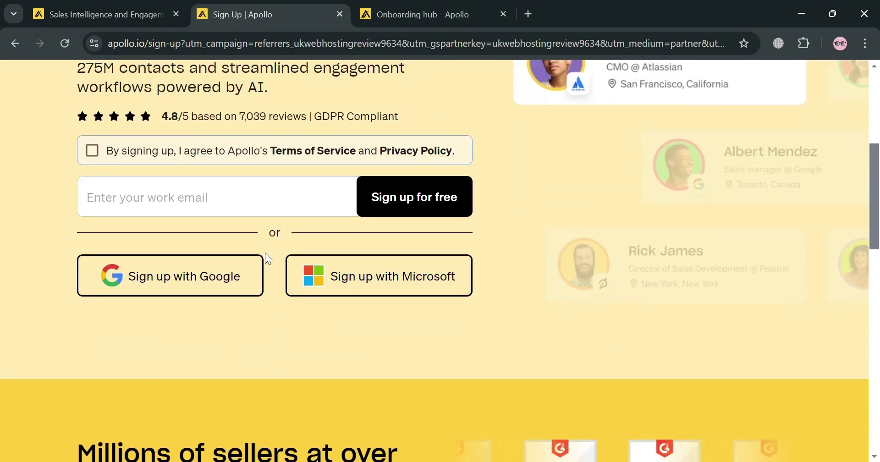
pyautogui.scroll(2, 275, 265)
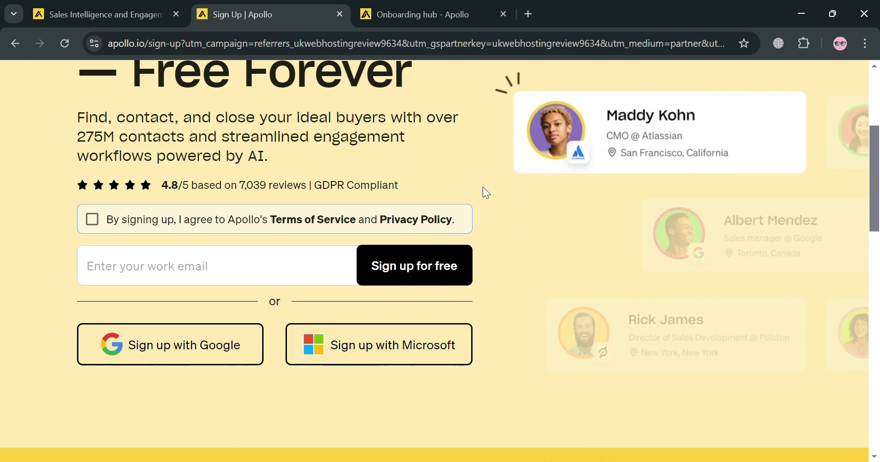
pyautogui.click(431, 7)
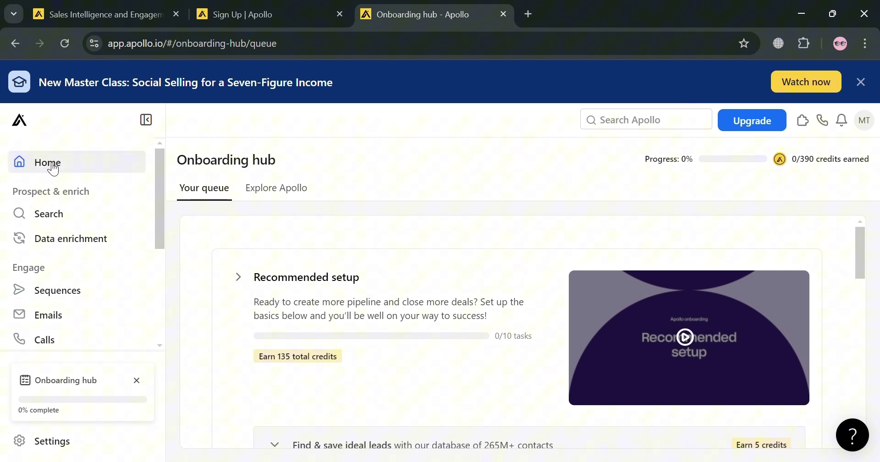
pyautogui.scroll(-5, 73, 226)
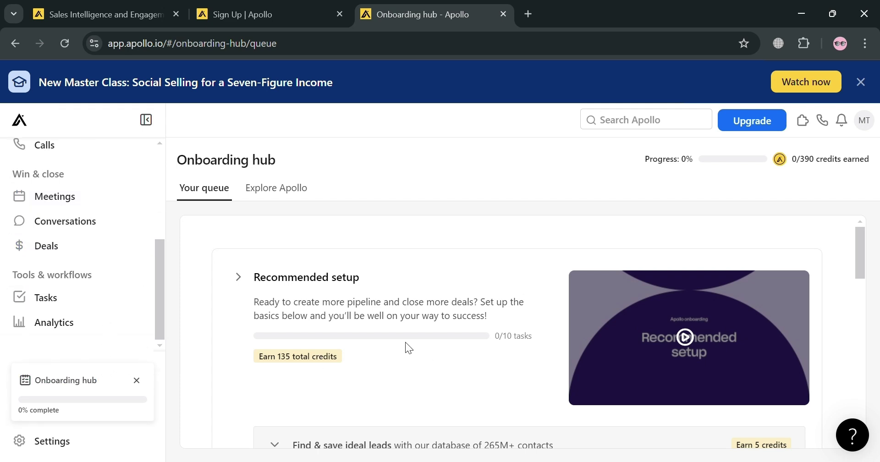
pyautogui.scroll(5, 98, 215)
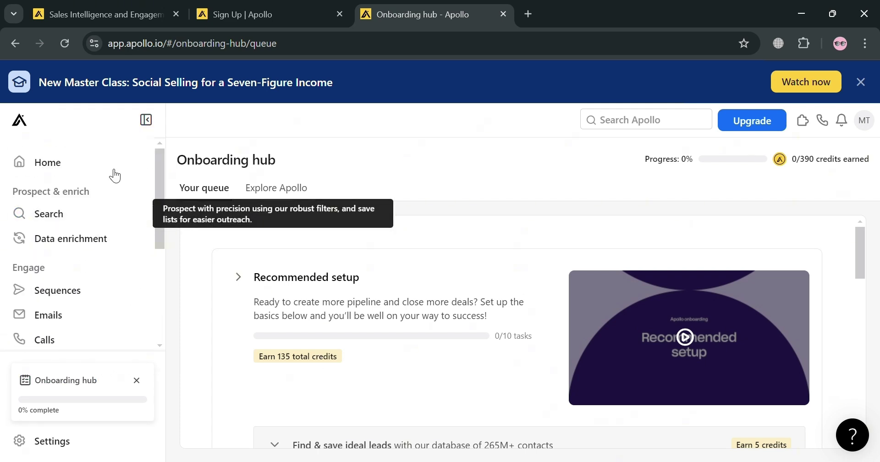
pyautogui.scroll(-5, 342, 236)
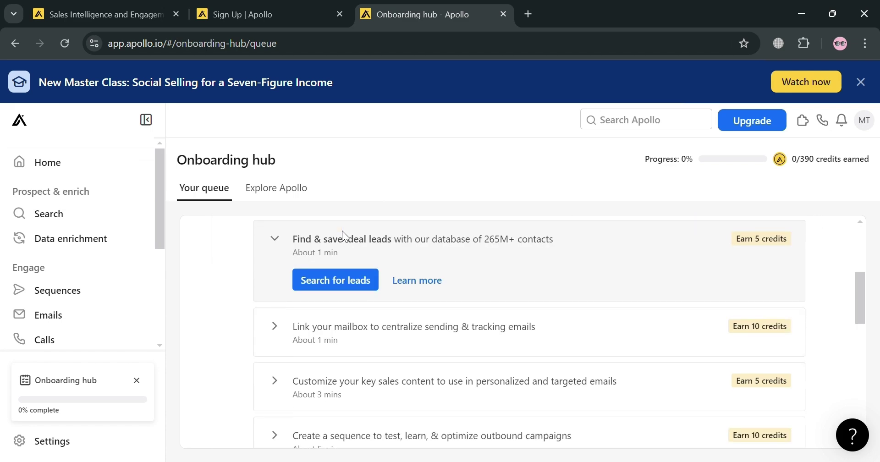
pyautogui.scroll(-6, 412, 299)
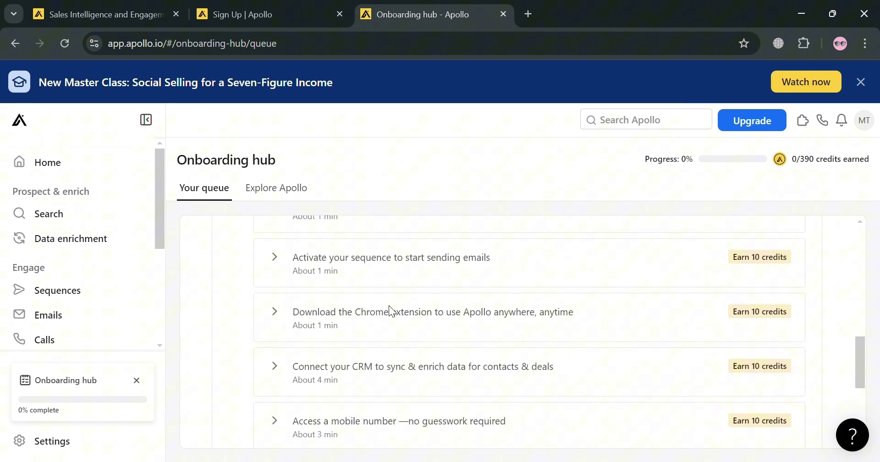
pyautogui.scroll(5, 538, 298)
pyautogui.scroll(5, 538, 298)
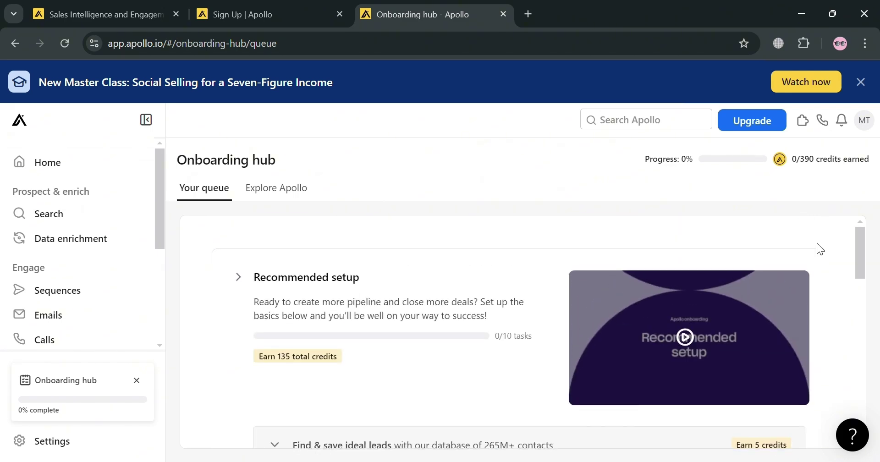
pyautogui.scroll(-3, 803, 262)
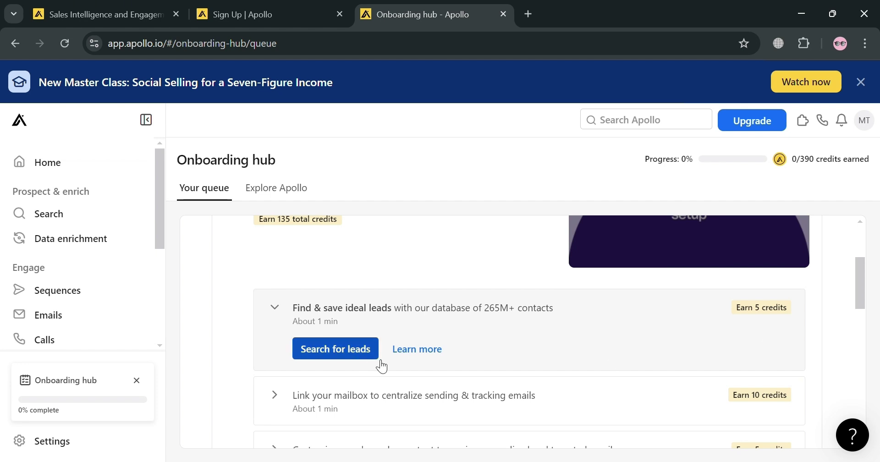
# Start the lead search, dismiss the walkthrough and announcement, and switch to People search
pyautogui.click(348, 353)
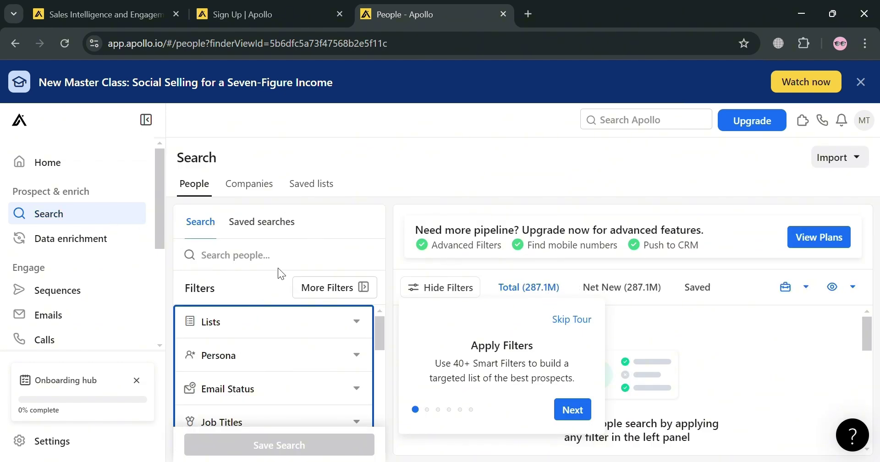
pyautogui.click(572, 319)
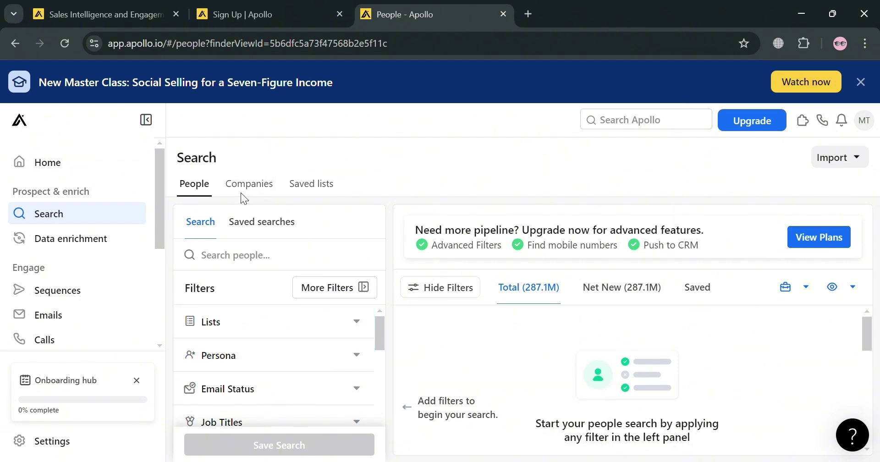
pyautogui.click(248, 188)
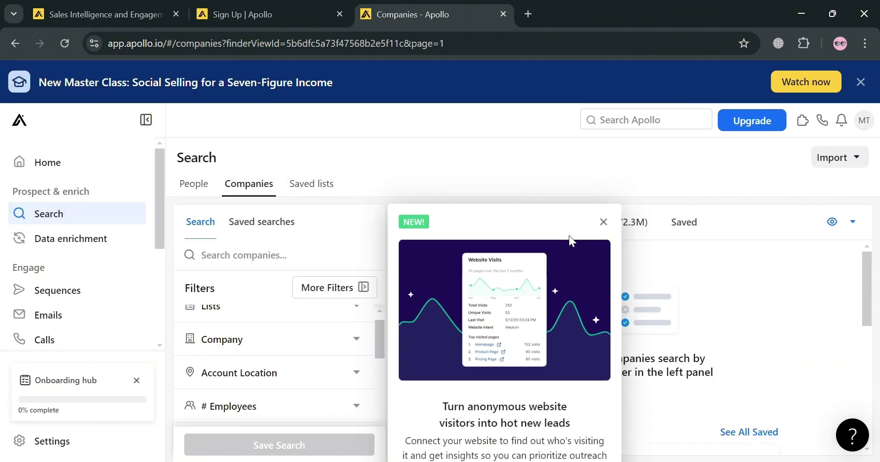
pyautogui.click(603, 222)
pyautogui.scroll(-3, 257, 371)
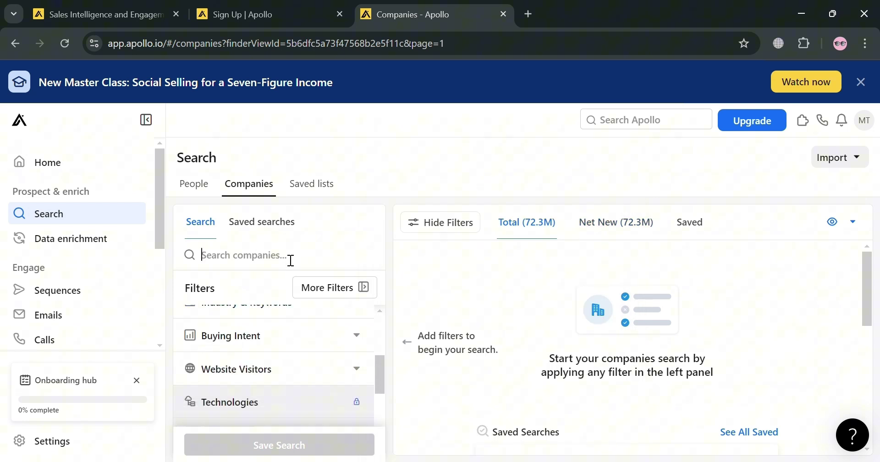
pyautogui.click(205, 187)
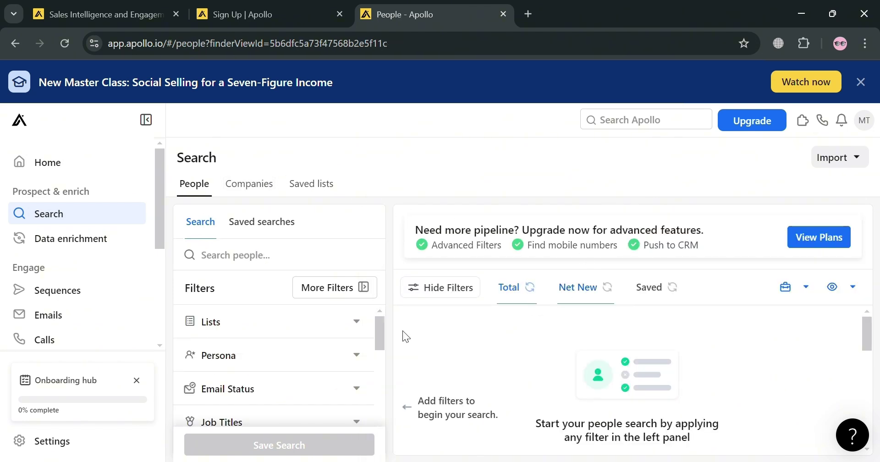
# Expand the Lists filter and then the # Employees filter's range options
pyautogui.scroll(-2, 406, 321)
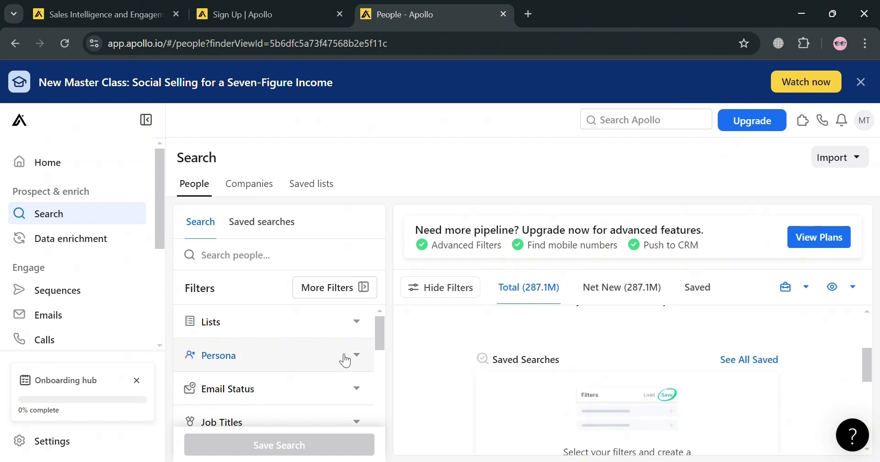
pyautogui.scroll(-3, 345, 361)
pyautogui.scroll(3, 285, 321)
pyautogui.click(357, 330)
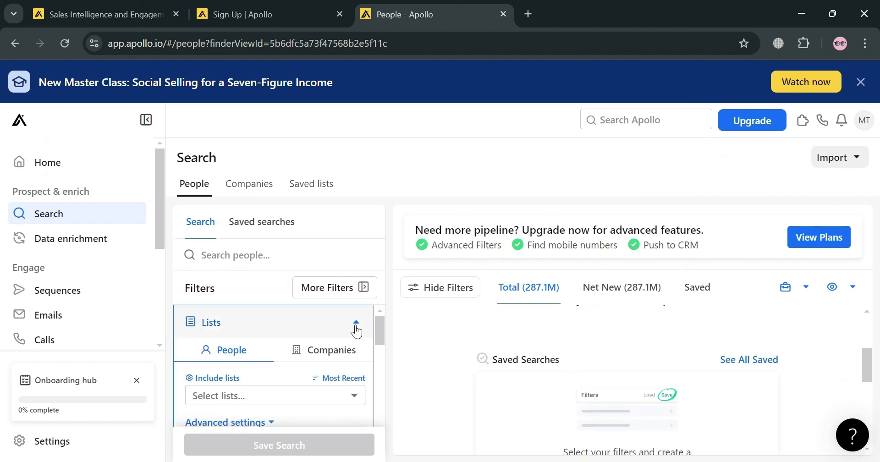
pyautogui.scroll(-2, 303, 367)
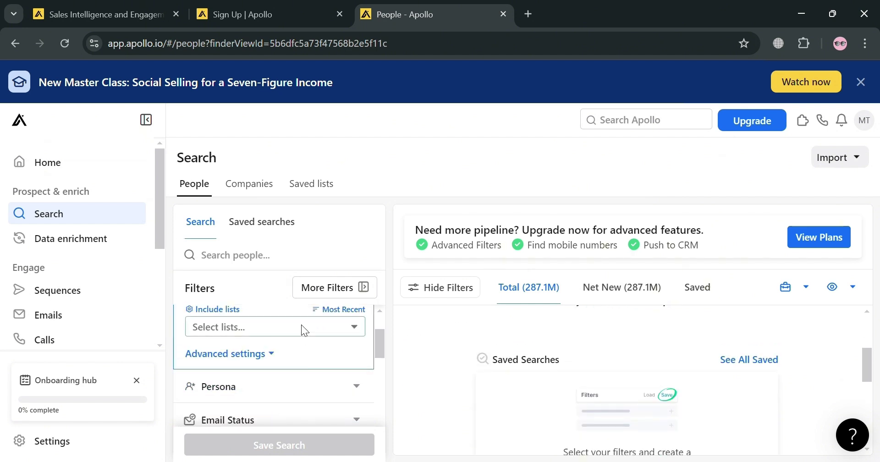
pyautogui.scroll(-4, 305, 329)
pyautogui.scroll(6, 304, 330)
pyautogui.scroll(-6, 305, 336)
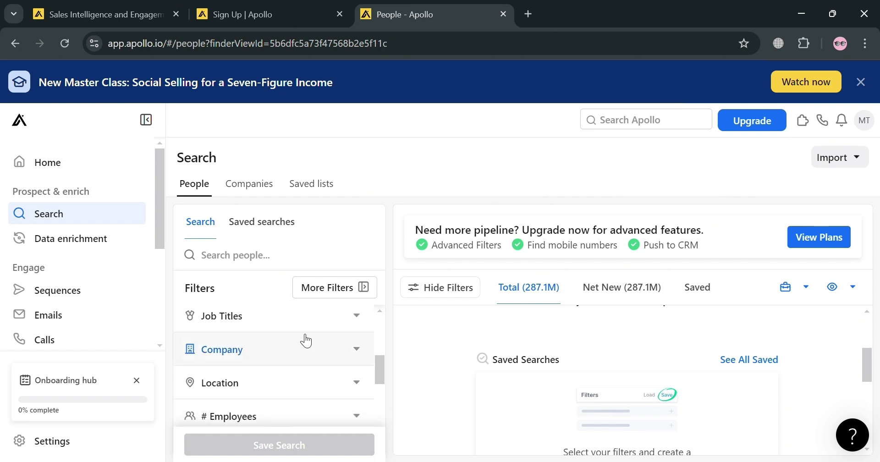
pyautogui.scroll(-2, 304, 362)
pyautogui.click(338, 351)
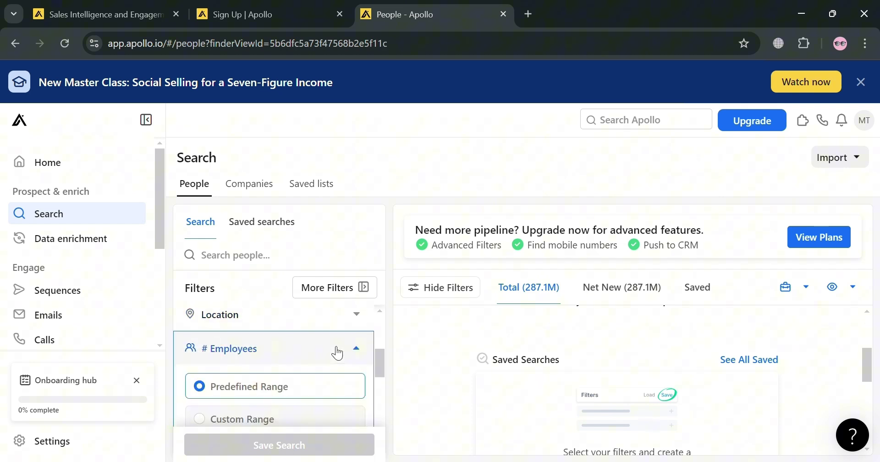
pyautogui.scroll(-8, 334, 356)
pyautogui.scroll(3, 321, 362)
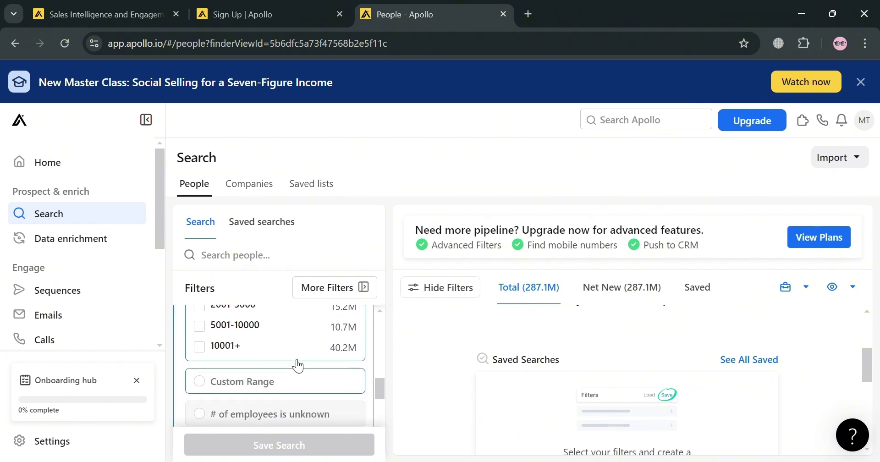
pyautogui.scroll(5, 296, 364)
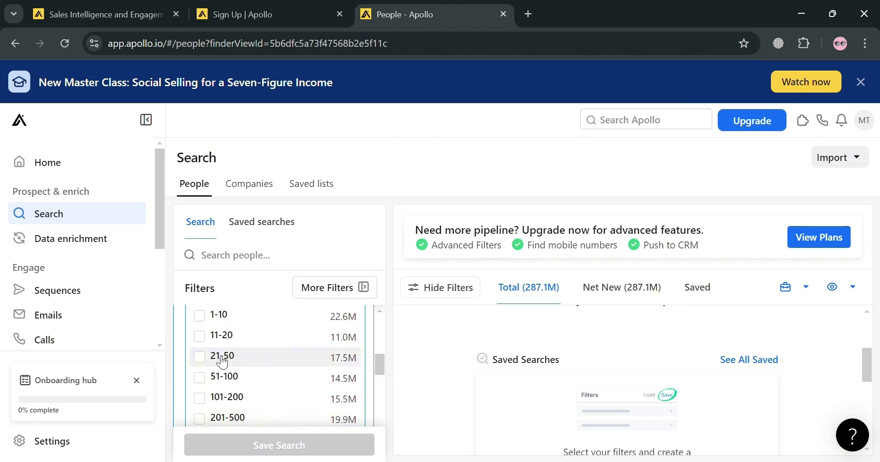
# Filter people to companies with 21-50 employees
pyautogui.click(201, 357)
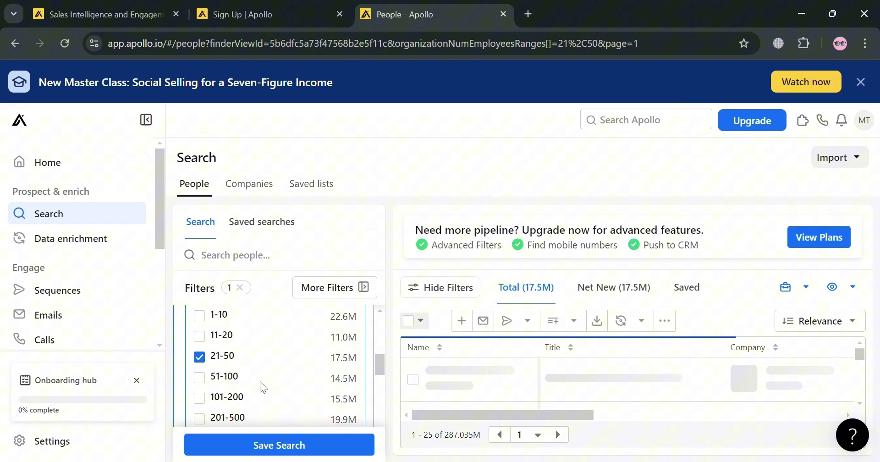
pyautogui.scroll(3, 263, 387)
pyautogui.scroll(-2, 253, 399)
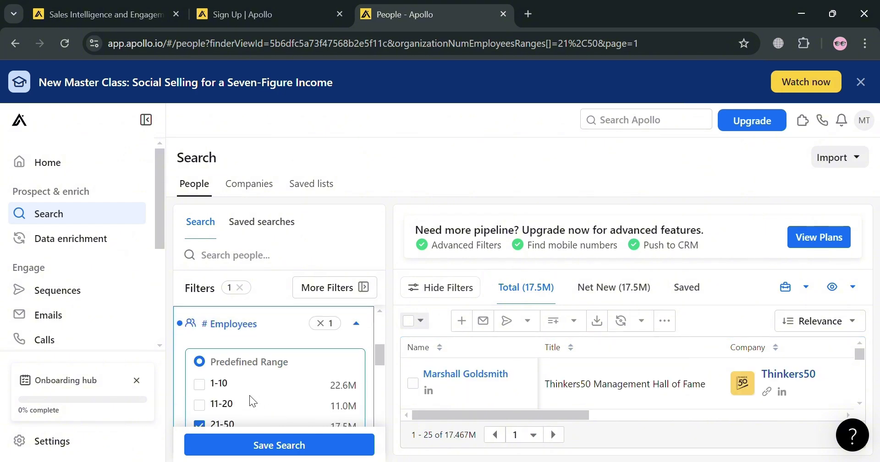
pyautogui.scroll(-4, 565, 367)
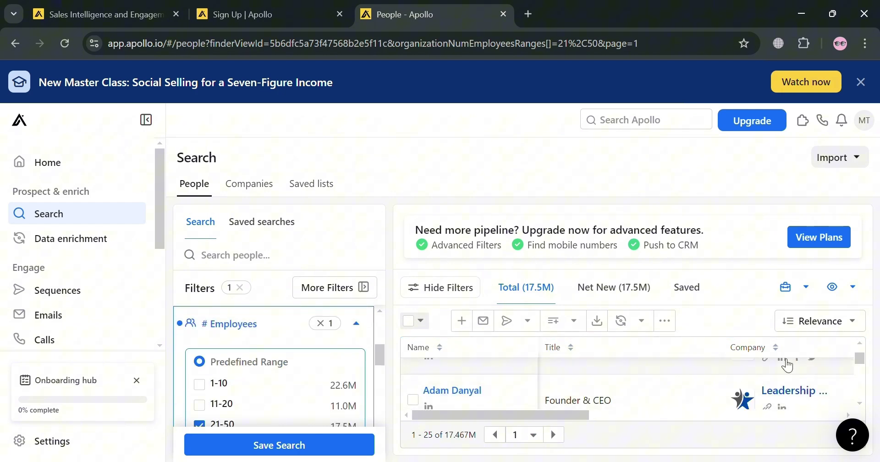
pyautogui.scroll(-2, 853, 360)
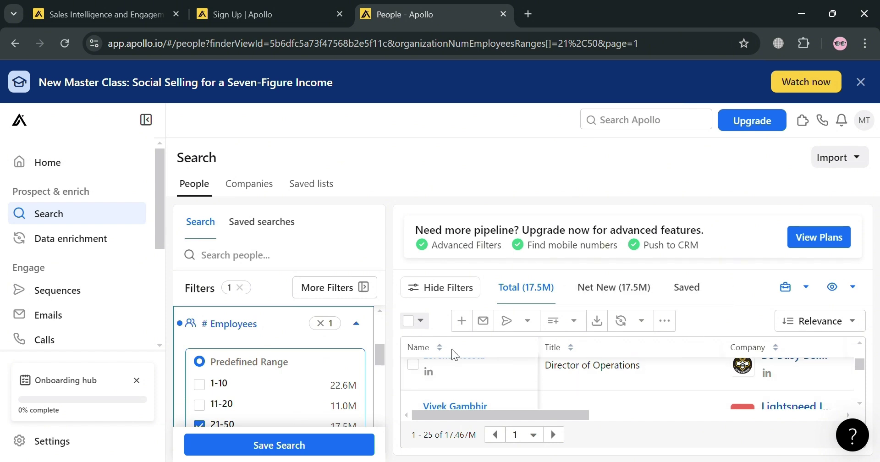
# Sort the results by name and preview the University Lecturer contact's details
pyautogui.click(439, 349)
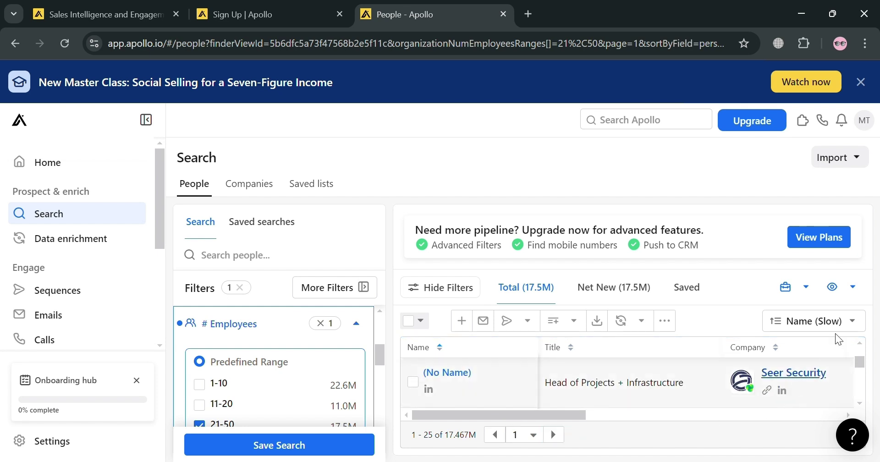
pyautogui.scroll(-2, 608, 341)
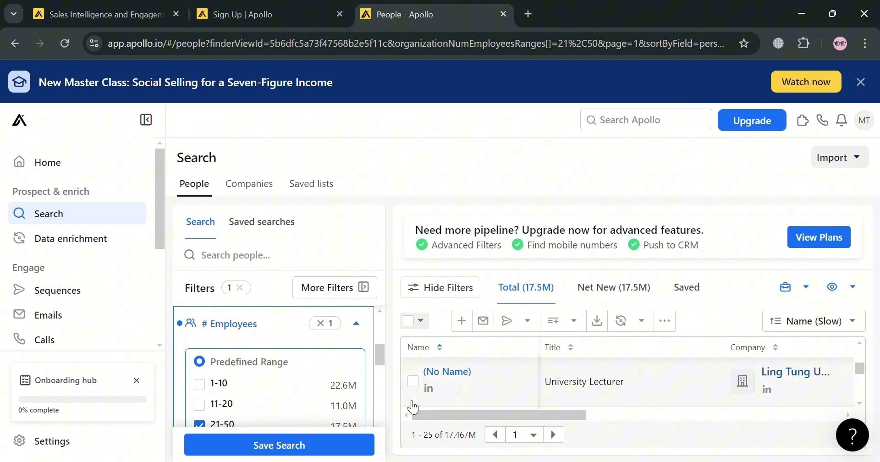
pyautogui.click(426, 390)
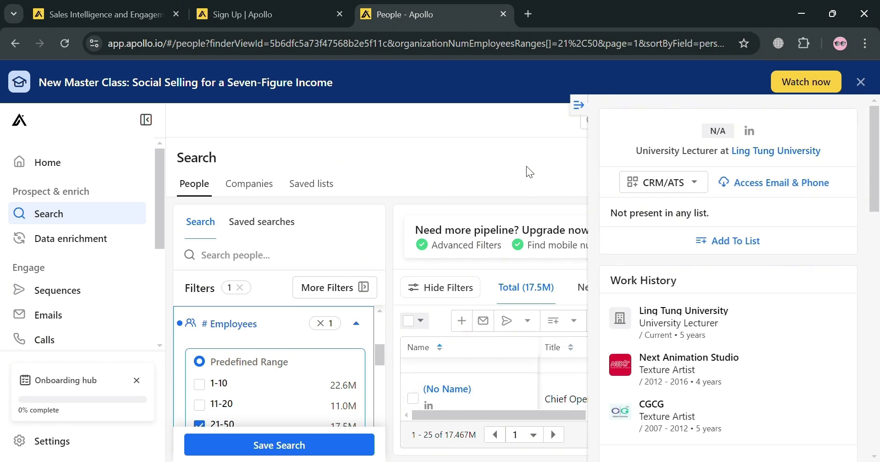
pyautogui.click(578, 105)
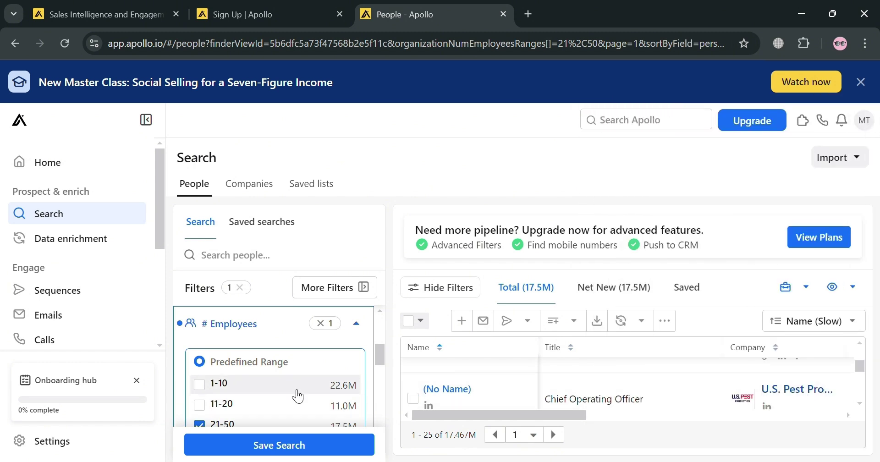
# Select three contacts: Seer Security, a second contact and Profesor de español
pyautogui.scroll(-8, 298, 396)
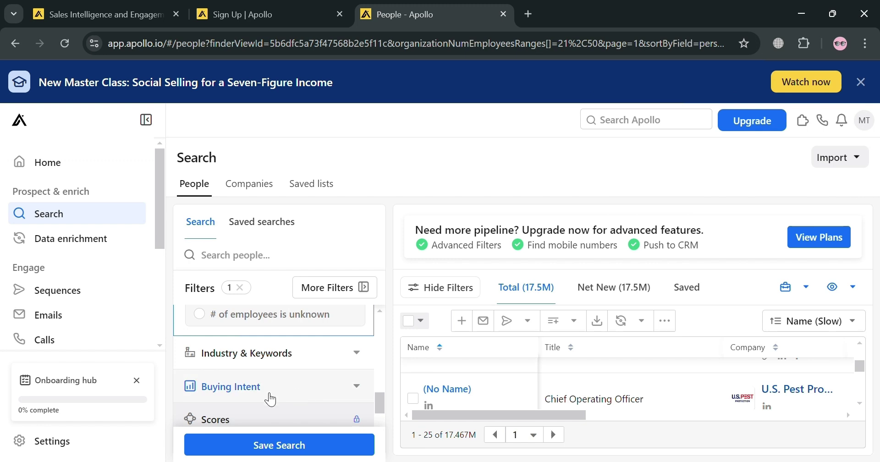
pyautogui.scroll(-5, 270, 399)
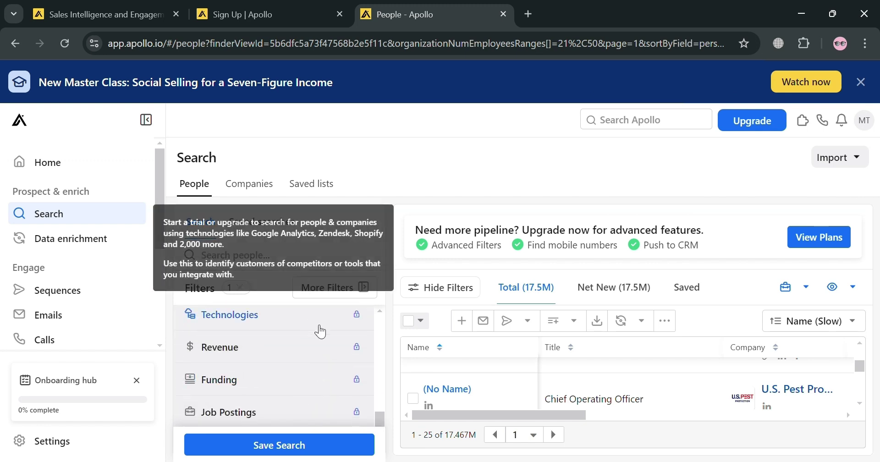
pyautogui.click(418, 400)
pyautogui.scroll(-3, 504, 387)
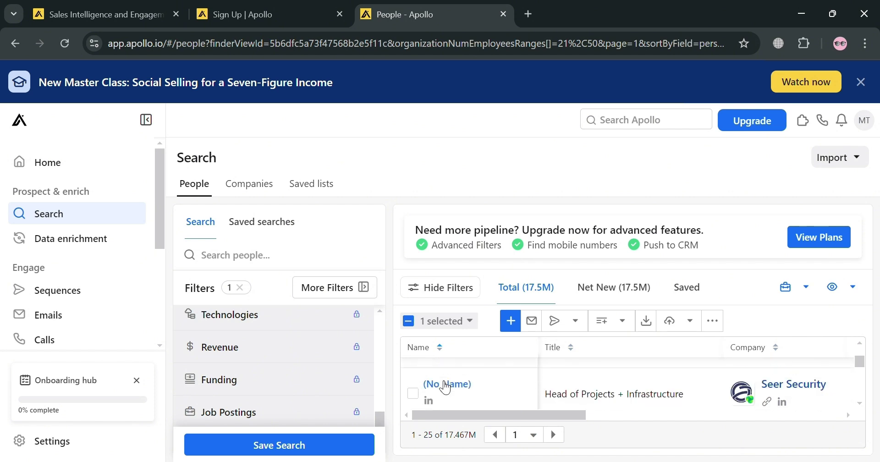
pyautogui.scroll(-1, 447, 387)
pyautogui.click(415, 400)
pyautogui.scroll(-2, 447, 394)
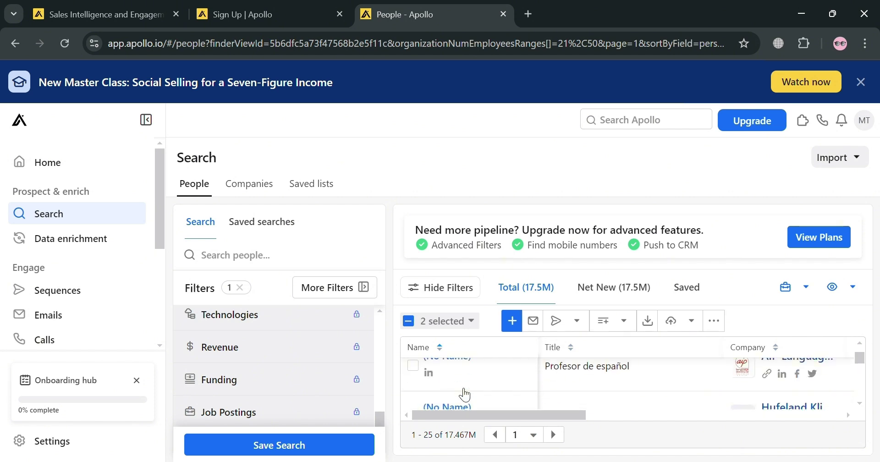
pyautogui.click(414, 365)
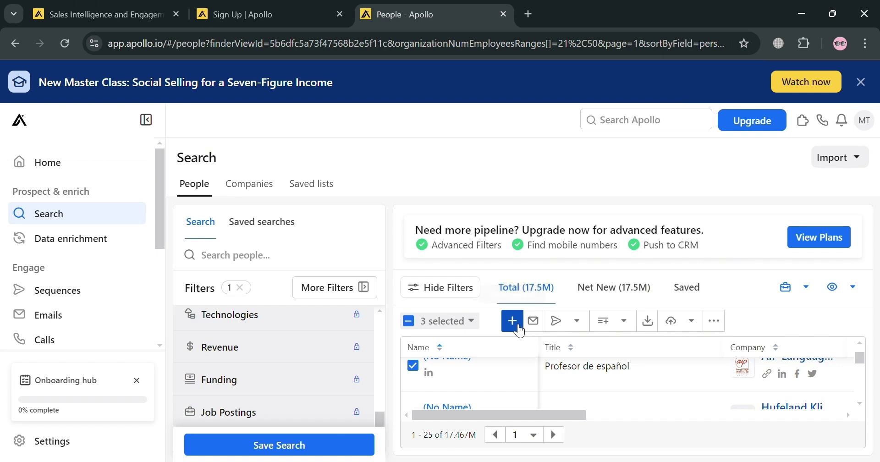
# Create a new list named 'Sample' for the selected contacts
pyautogui.click(519, 327)
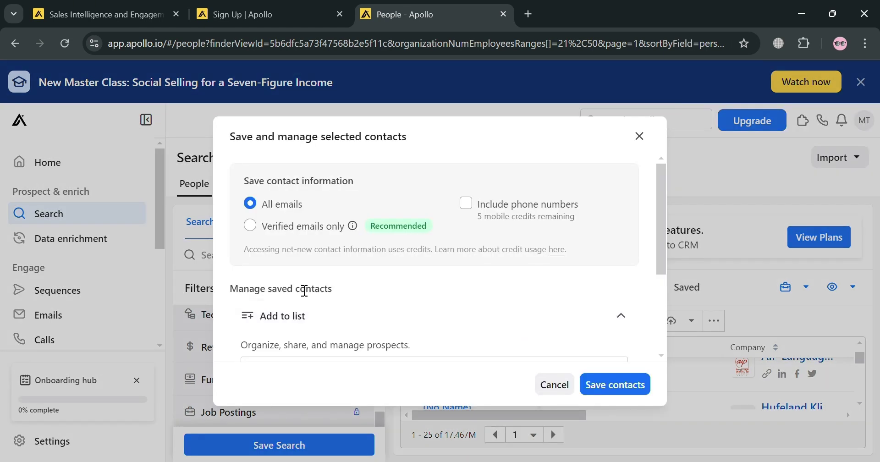
pyautogui.scroll(-3, 356, 213)
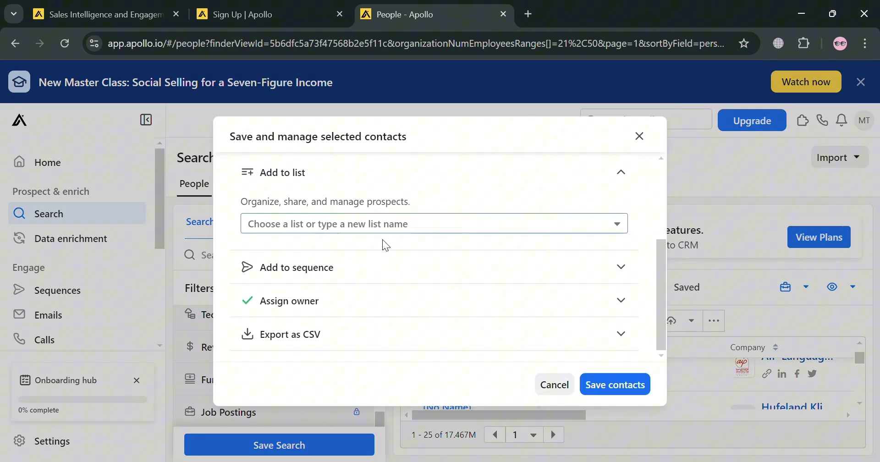
pyautogui.click(465, 181)
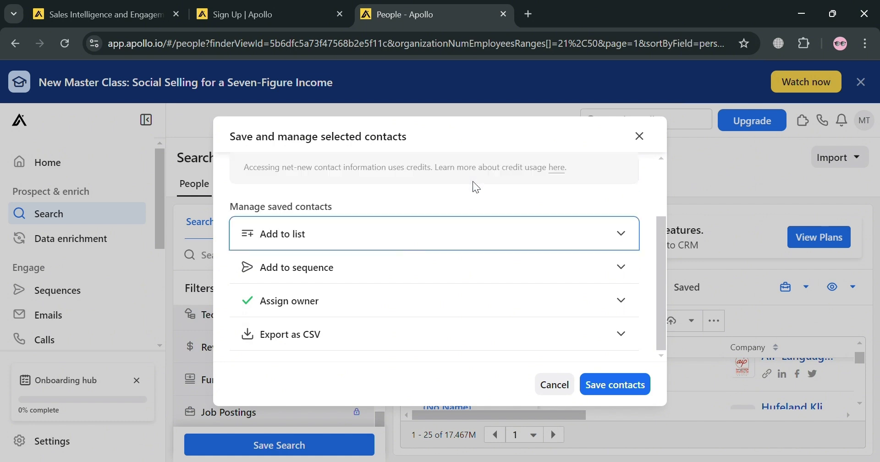
pyautogui.click(523, 237)
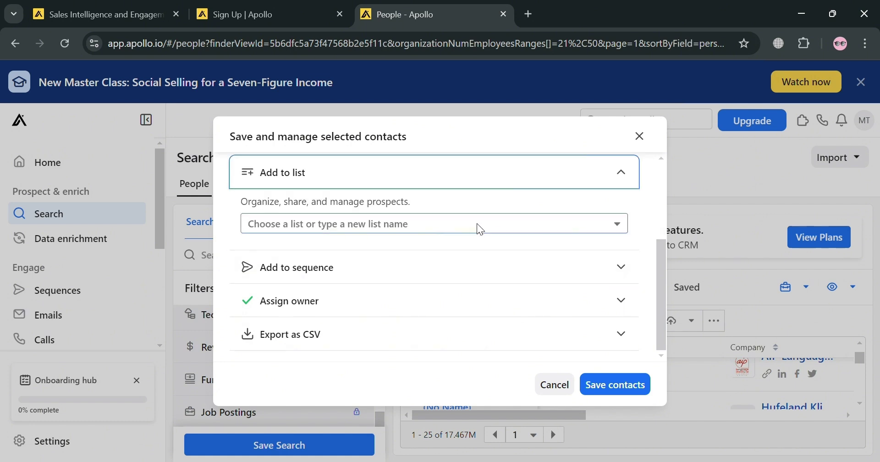
pyautogui.click(485, 227)
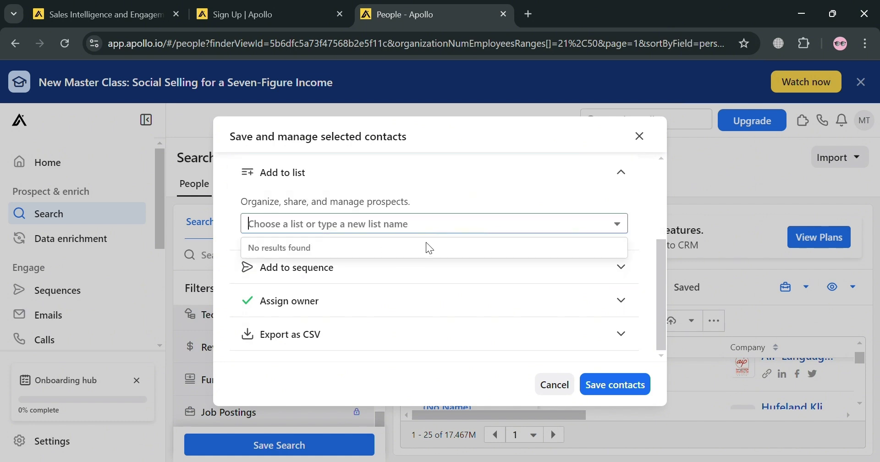
pyautogui.write('Th')
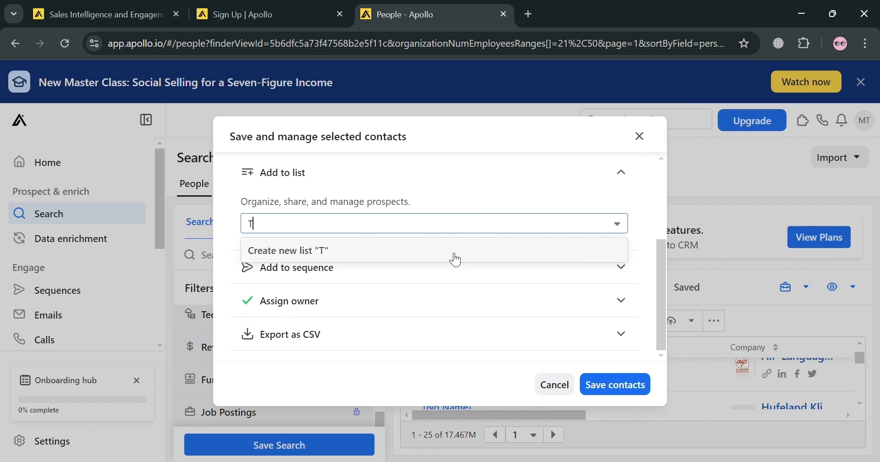
pyautogui.press('BackSpace')
pyautogui.write('Sample')
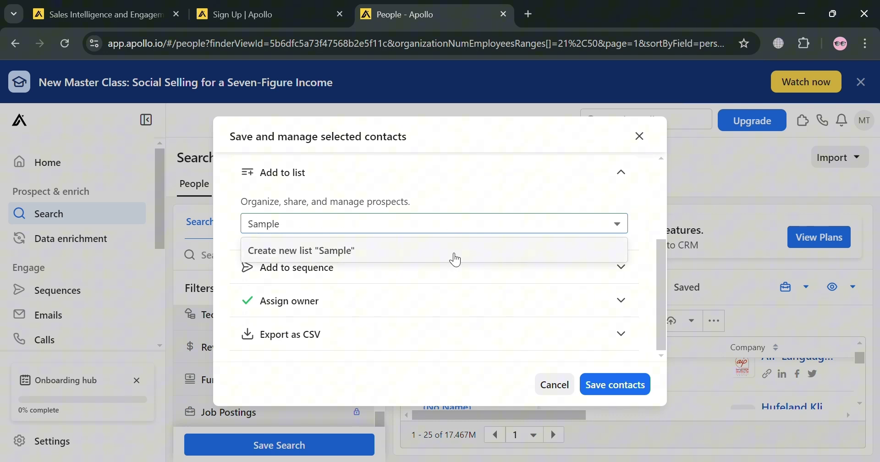
pyautogui.click(456, 259)
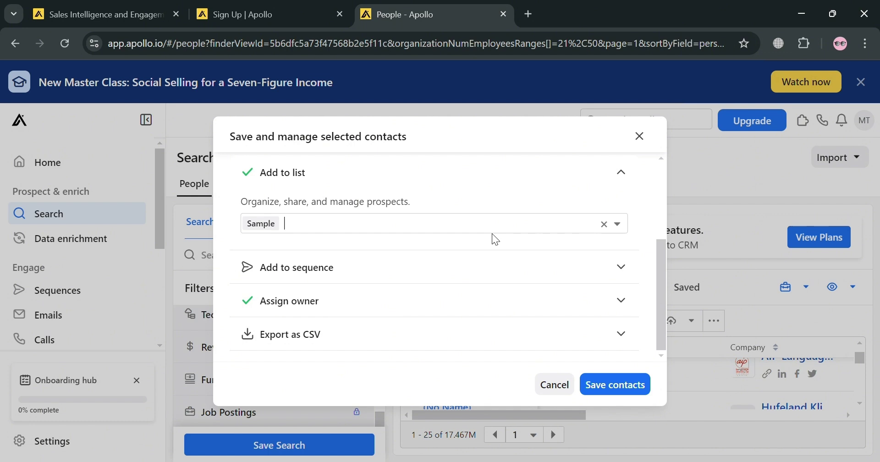
# Save the three contacts to Sample, accept the email terms and dismiss the completion popup
pyautogui.click(637, 391)
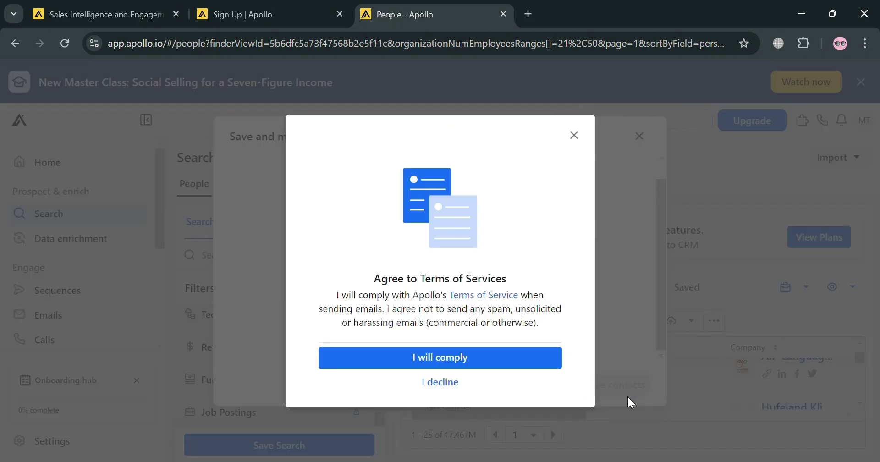
pyautogui.click(489, 360)
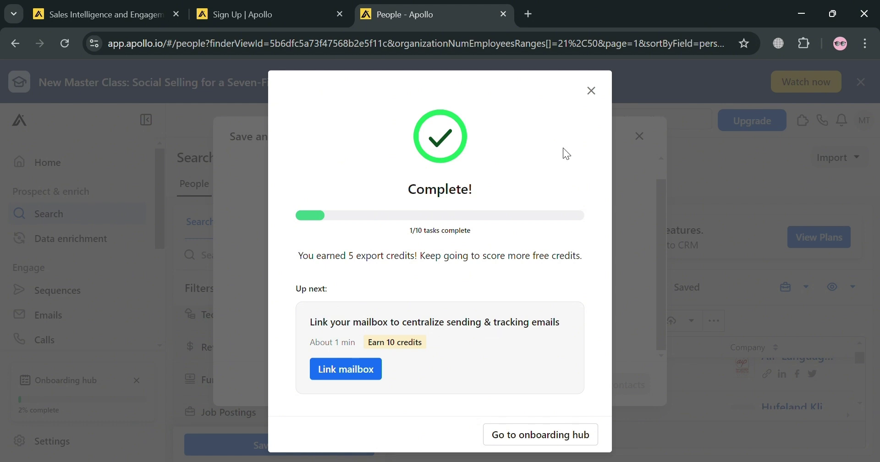
pyautogui.click(592, 91)
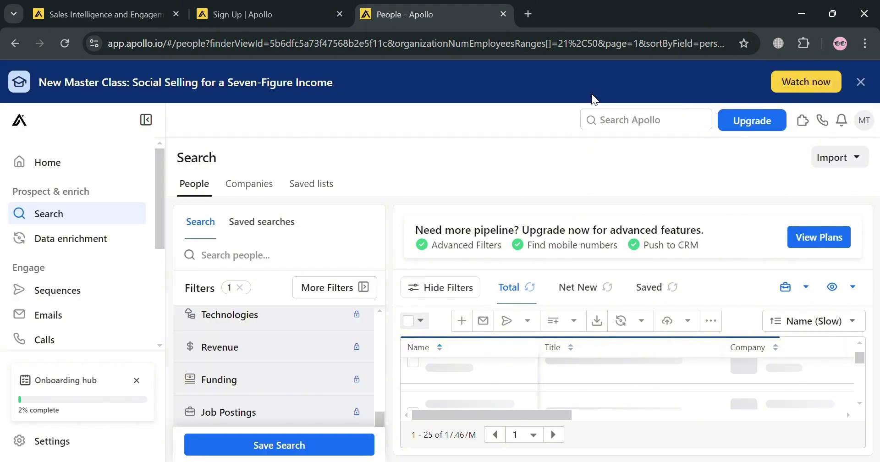
# In Companies search, clear the employee filter, search 'Ama' and select the first Amazon result
pyautogui.click(257, 187)
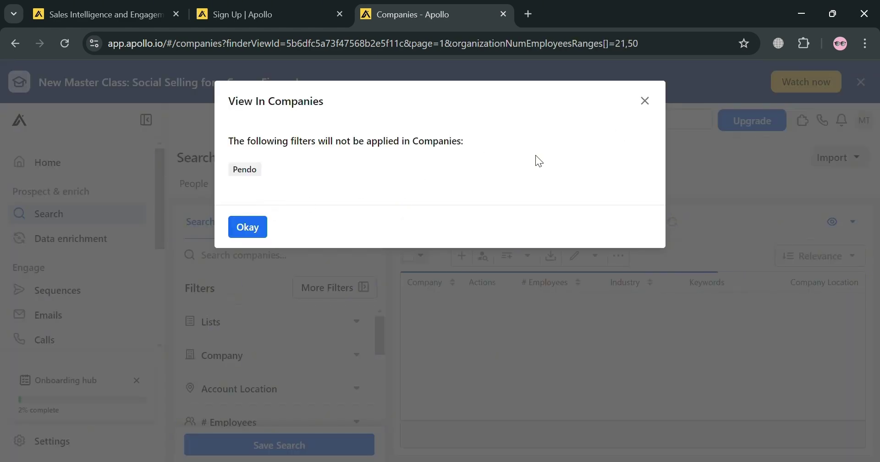
pyautogui.click(261, 230)
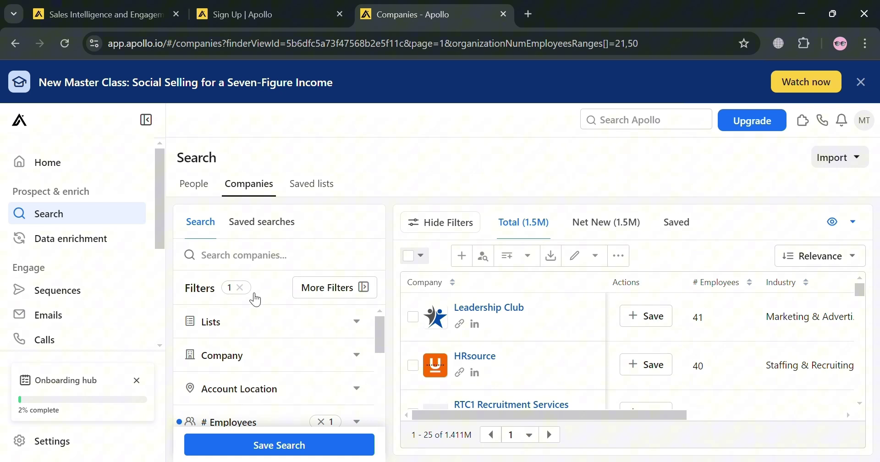
pyautogui.click(239, 287)
pyautogui.click(251, 255)
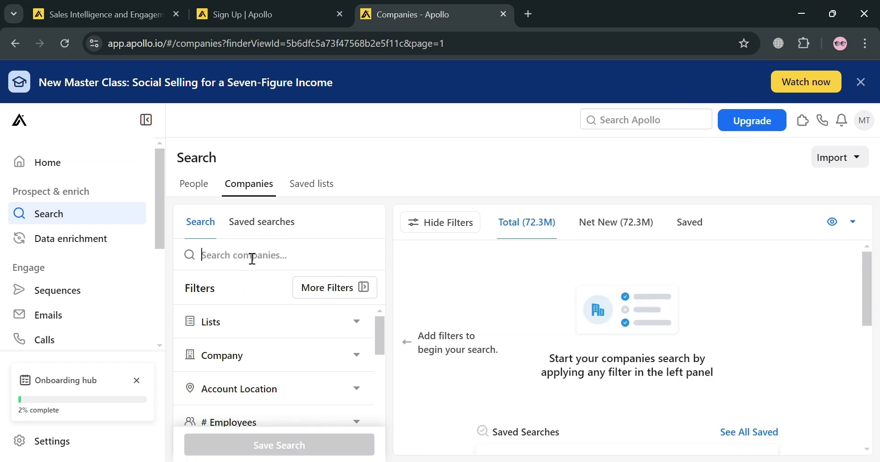
pyautogui.write('Amazon')
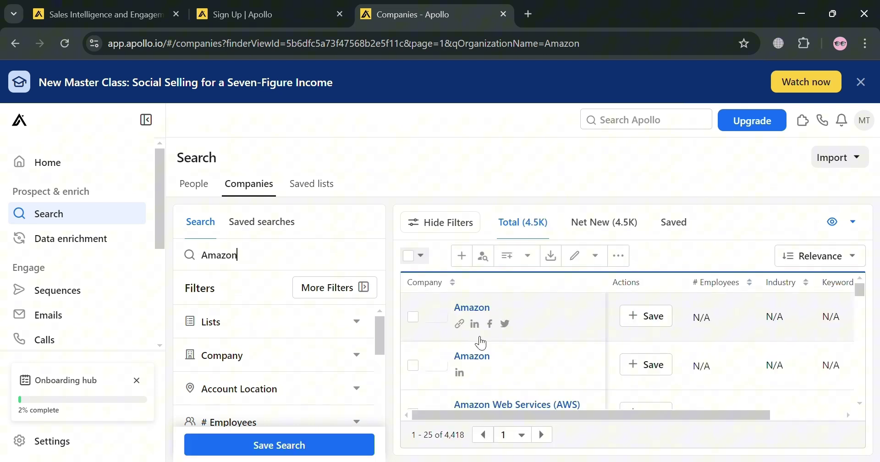
pyautogui.click(417, 317)
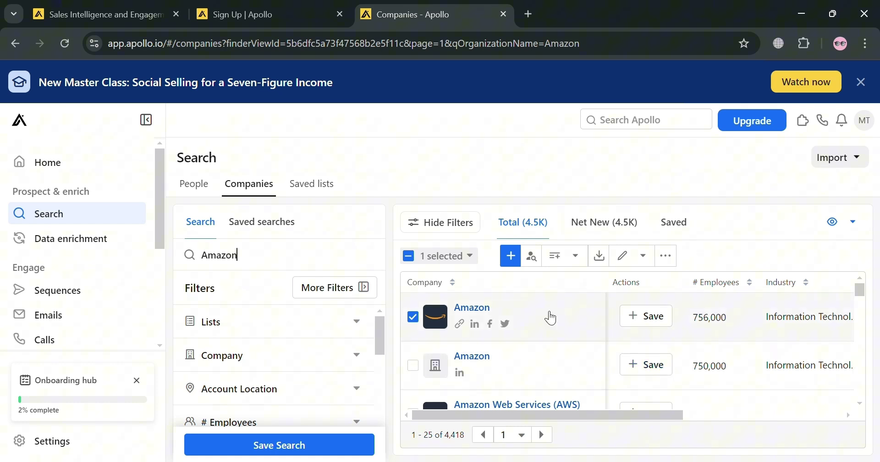
# Save Amazon as an account into a new list named 'Company'
pyautogui.click(511, 255)
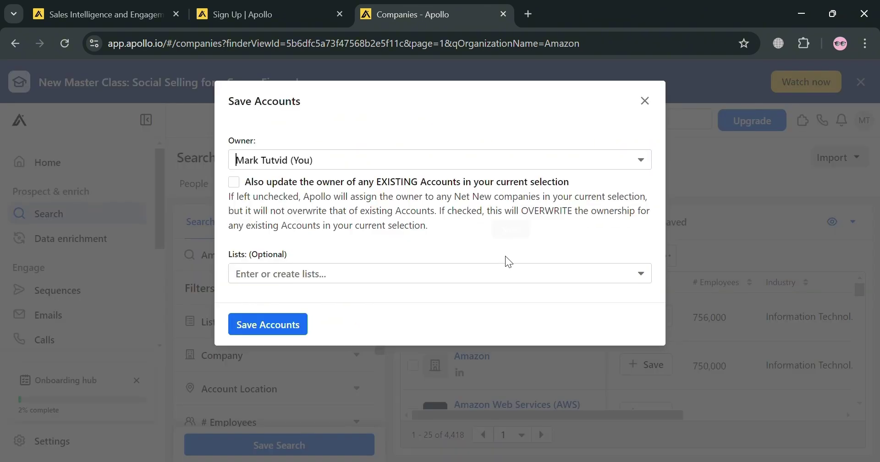
pyautogui.click(336, 273)
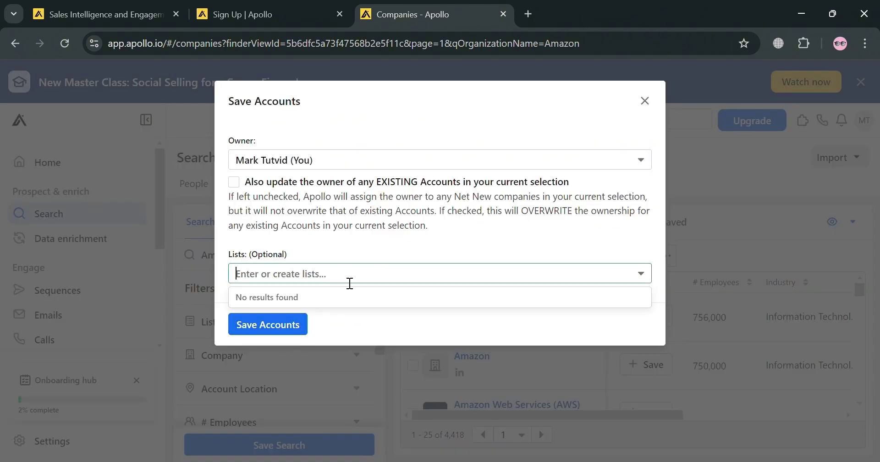
pyautogui.write('Company')
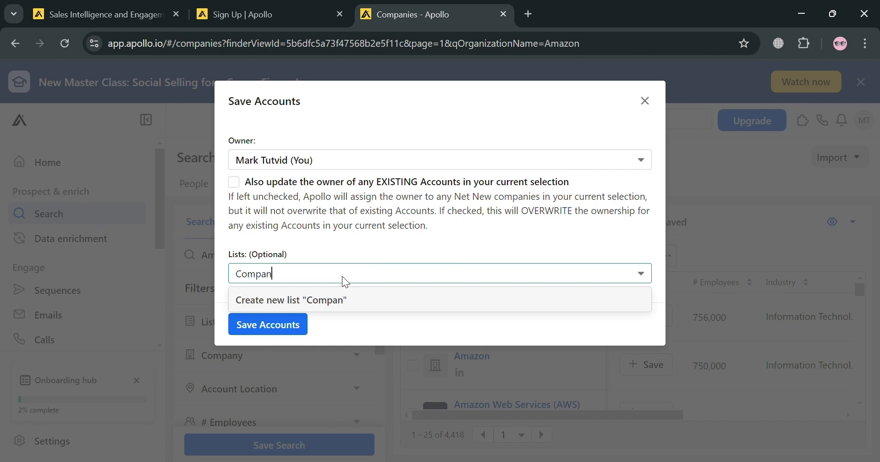
pyautogui.click(269, 333)
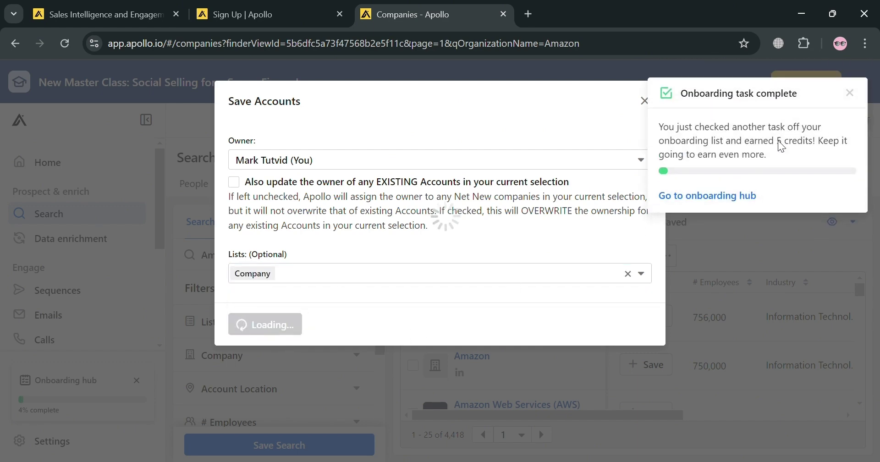
# Return to the people search and view the saved lists
pyautogui.click(766, 295)
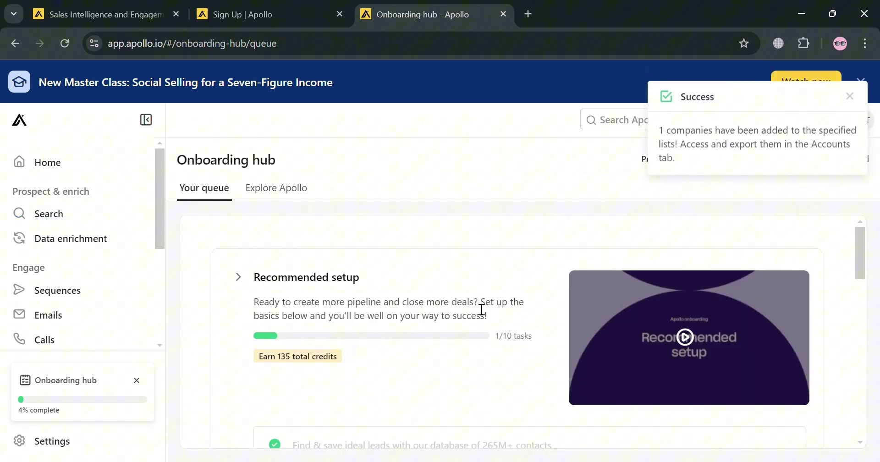
pyautogui.scroll(-1, 328, 348)
pyautogui.scroll(1, 401, 343)
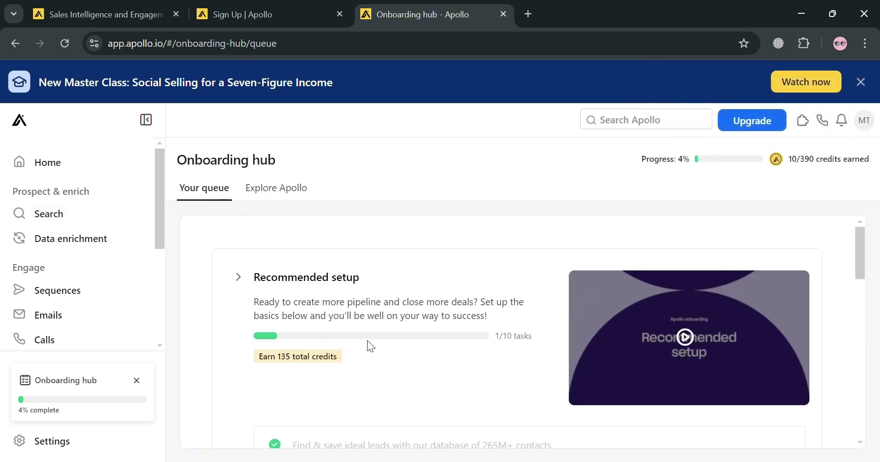
pyautogui.click(110, 215)
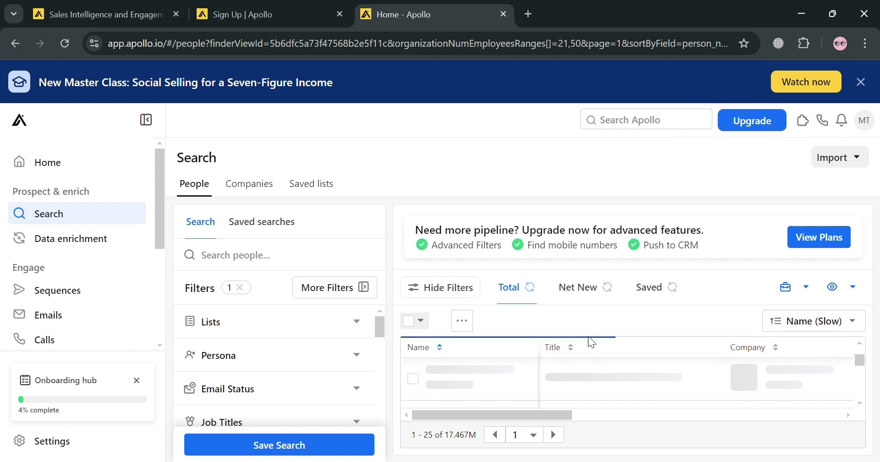
pyautogui.click(334, 193)
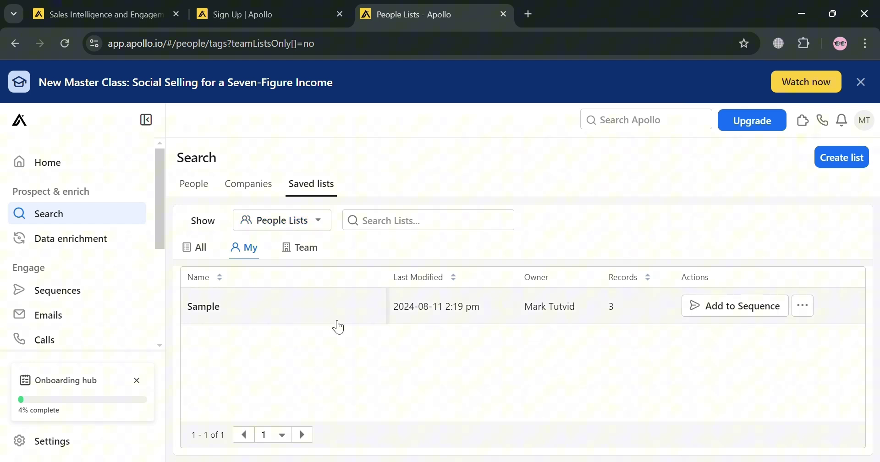
# Look through the Sample list's contacts, then go to Data enrichment
pyautogui.click(305, 310)
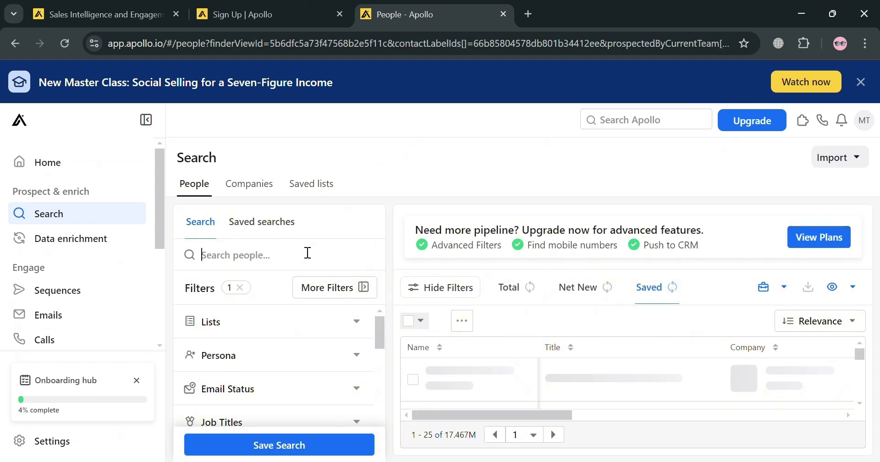
pyautogui.scroll(-2, 376, 325)
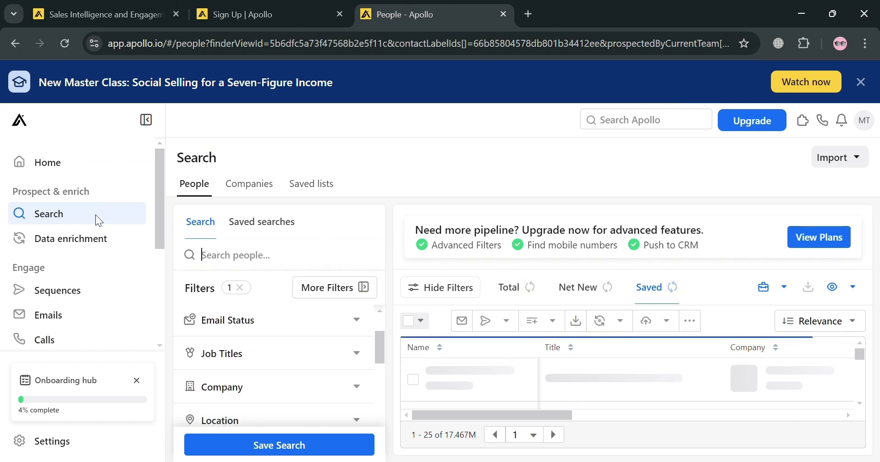
pyautogui.click(94, 241)
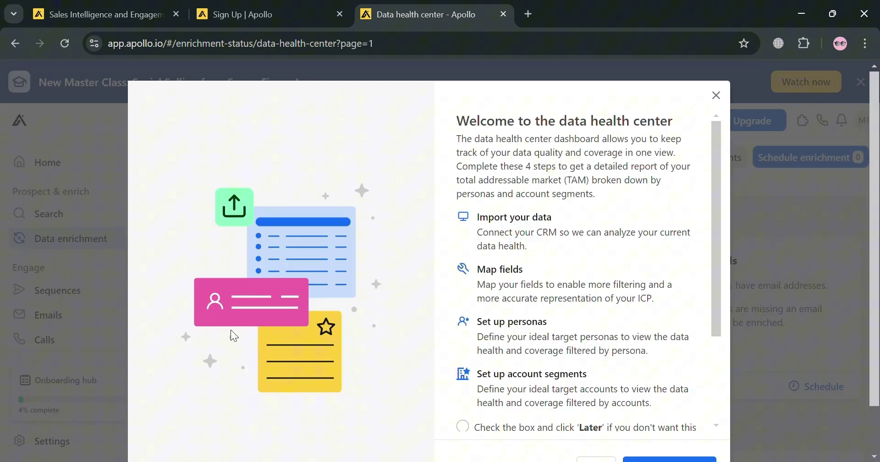
# Start the data health dashboard setup and review the Import your data CRM step
pyautogui.scroll(-4, 543, 261)
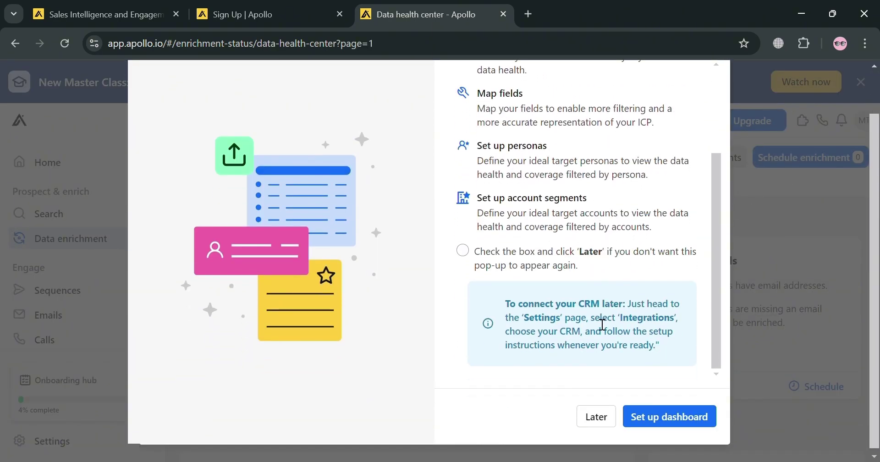
pyautogui.click(671, 421)
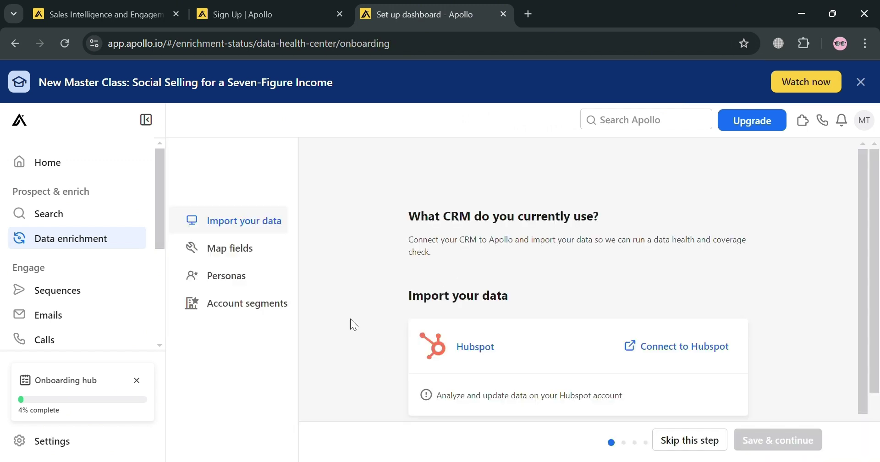
pyautogui.scroll(-2, 361, 322)
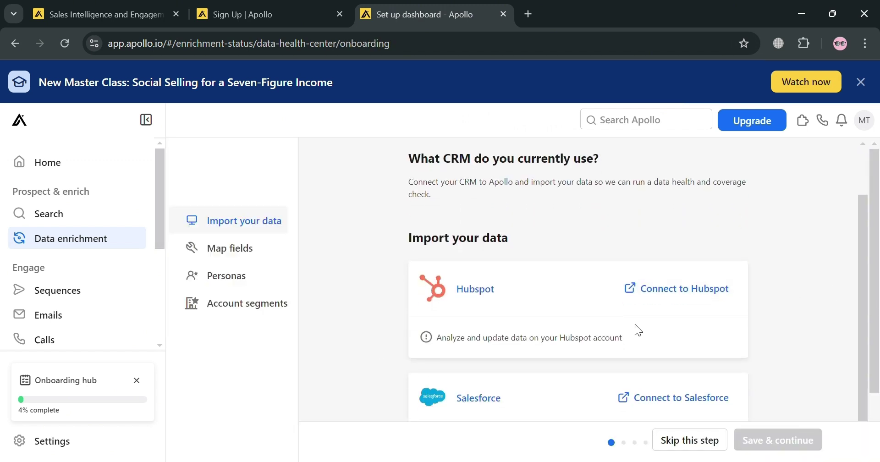
pyautogui.scroll(-3, 639, 331)
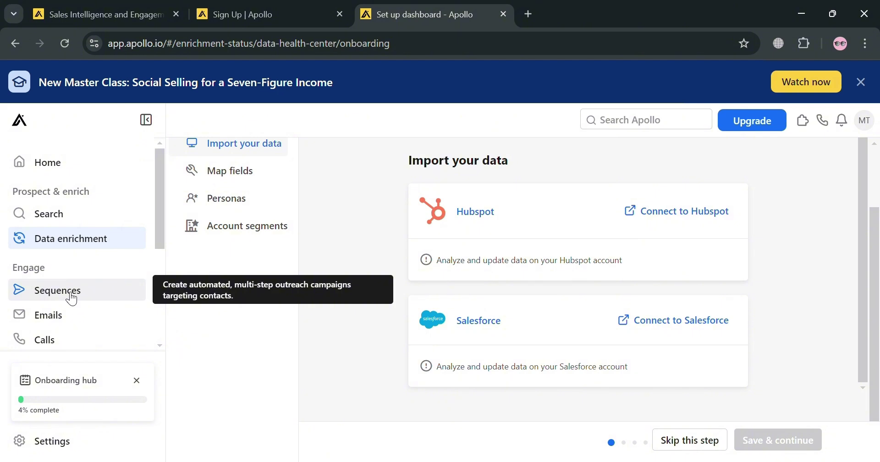
# Link a Google mailbox from the Sequences page, accepting Apollo's terms of service
pyautogui.click(71, 298)
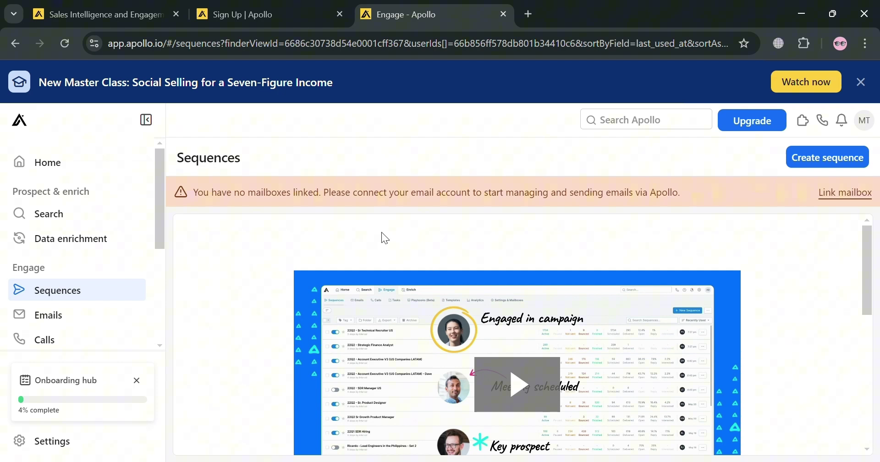
pyautogui.scroll(-4, 412, 248)
pyautogui.scroll(4, 514, 205)
pyautogui.click(862, 198)
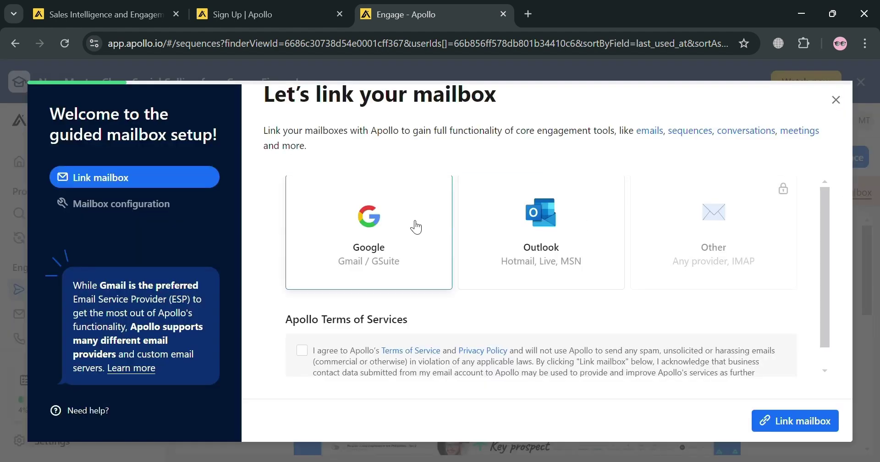
pyautogui.click(832, 422)
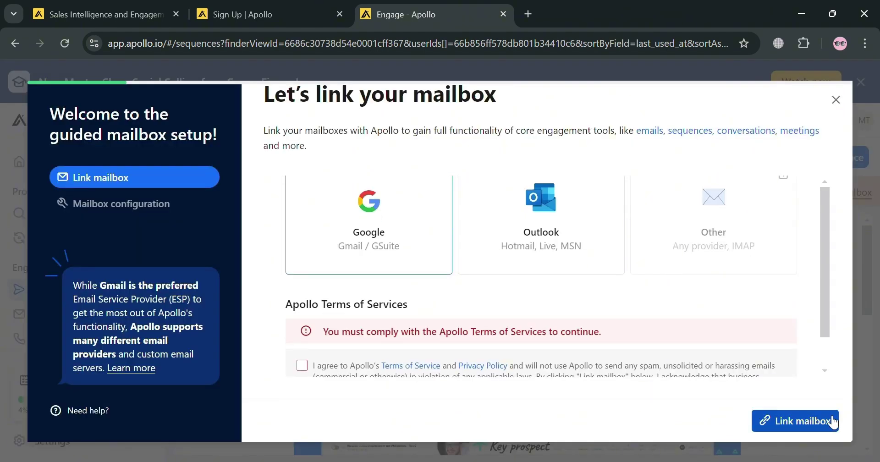
pyautogui.click(303, 366)
pyautogui.click(792, 420)
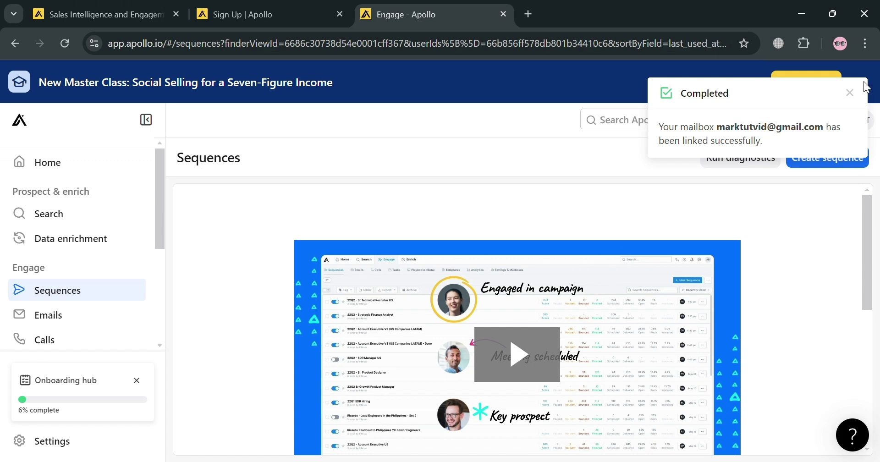
# Dismiss the mailbox-linked notice and start creating a sequence with AI
pyautogui.click(860, 95)
pyautogui.scroll(-3, 464, 314)
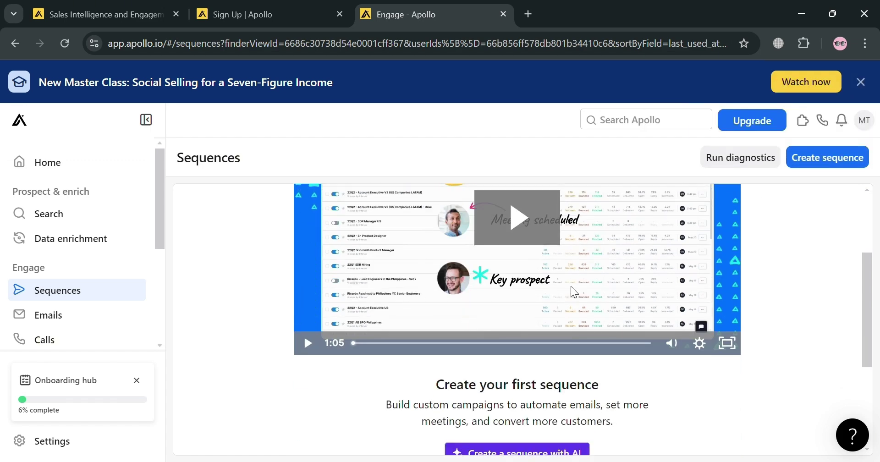
pyautogui.scroll(-3, 544, 300)
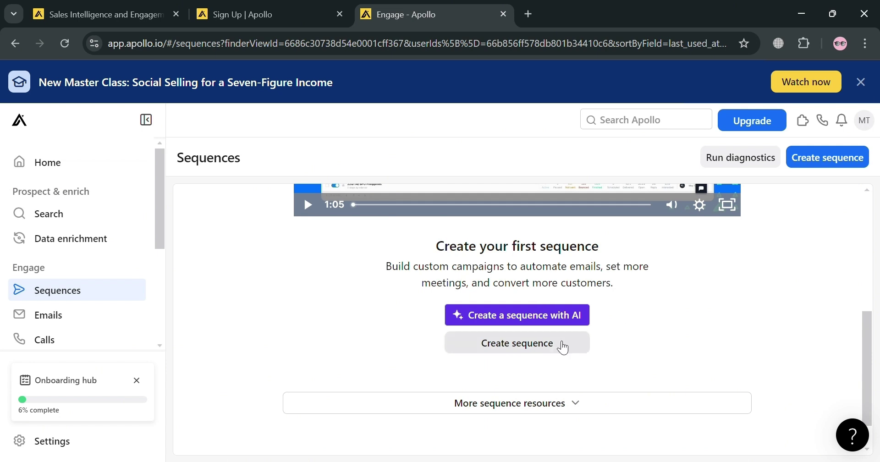
pyautogui.click(555, 321)
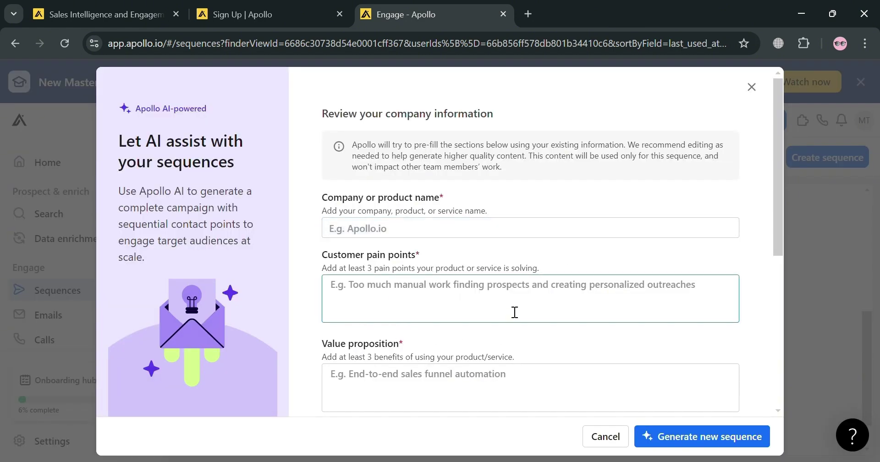
pyautogui.scroll(-5, 515, 312)
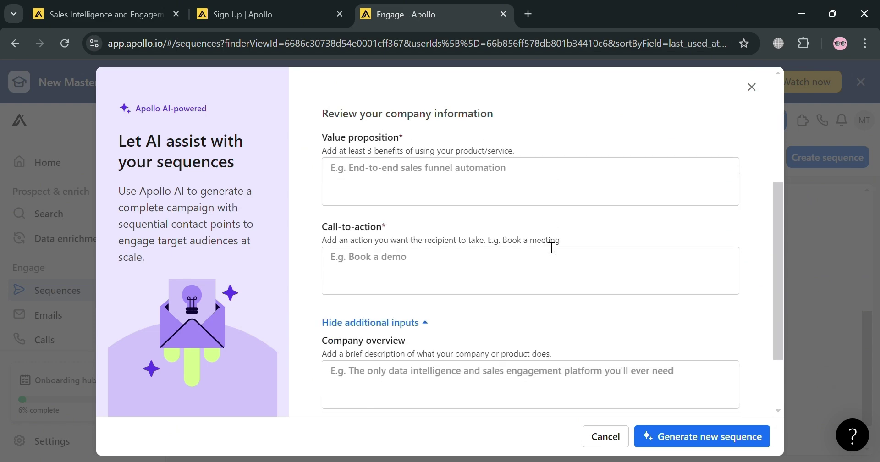
pyautogui.scroll(1, 546, 247)
pyautogui.scroll(-3, 551, 252)
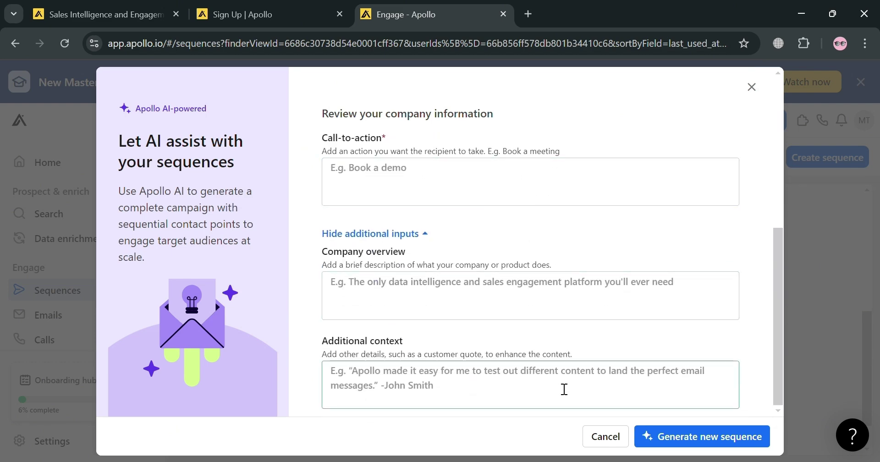
pyautogui.scroll(6, 544, 360)
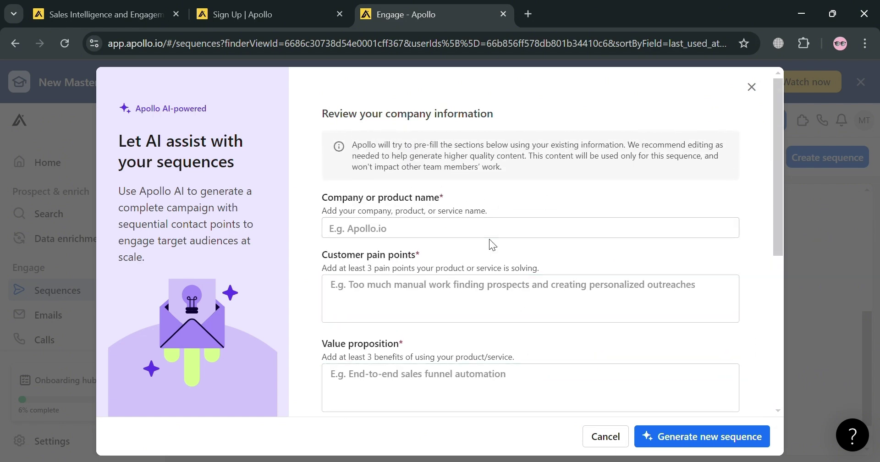
# Enter 'Spa Services', paste the pain points, and value proposition 'To maintain mental health positivity'
pyautogui.click(549, 238)
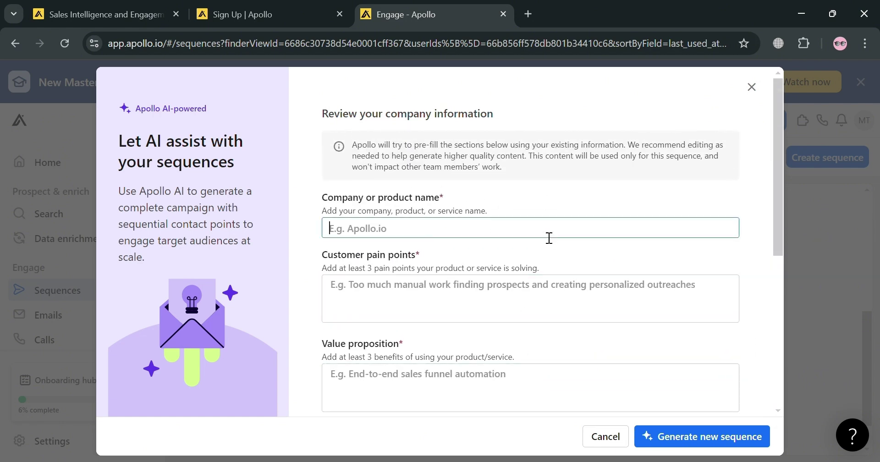
pyautogui.write('Spa ')
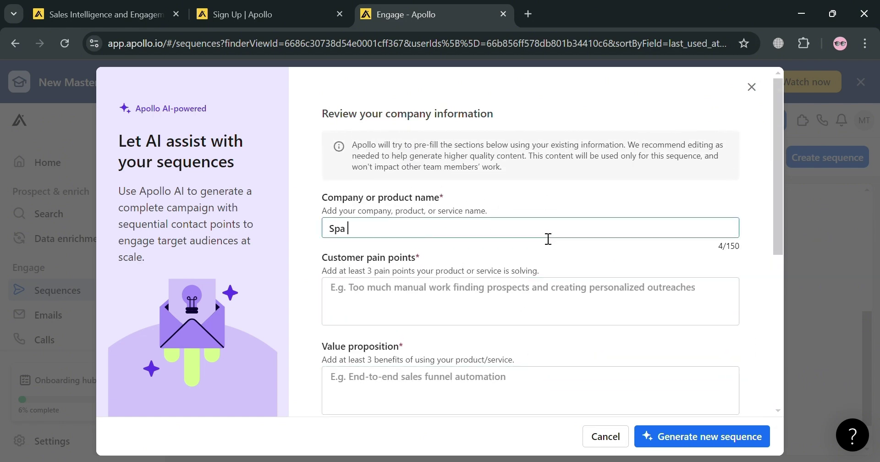
pyautogui.write('Services')
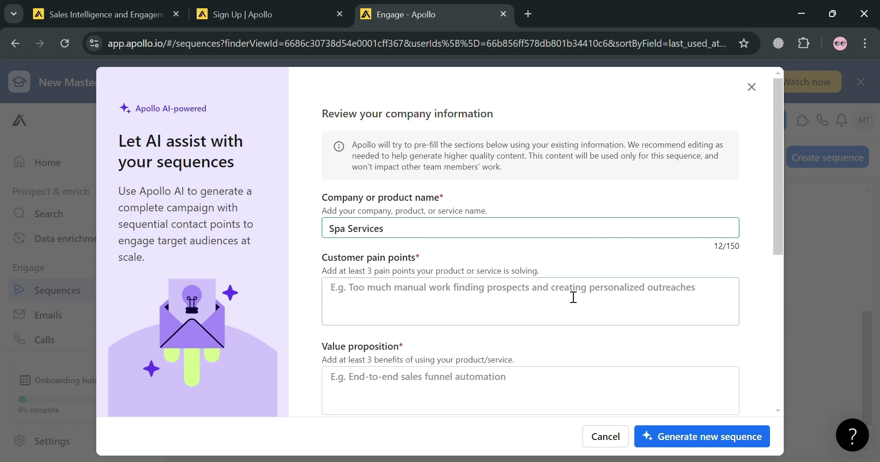
pyautogui.click(579, 307)
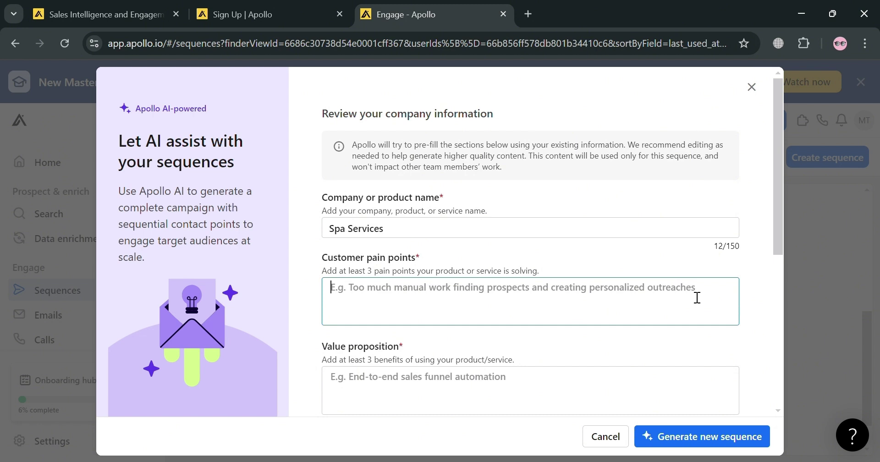
pyautogui.write('Helps you to relax and be the best version of yourself')
pyautogui.click(330, 373)
pyautogui.scroll(-3, 469, 385)
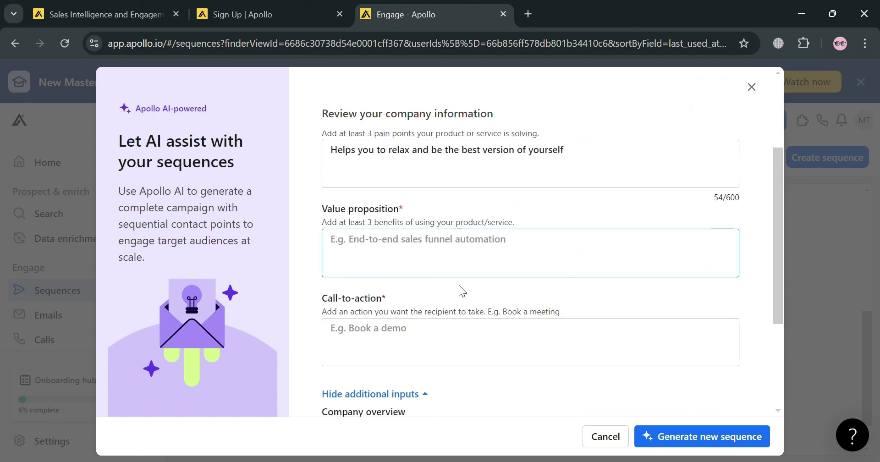
pyautogui.write('To maintain mental health positivity')
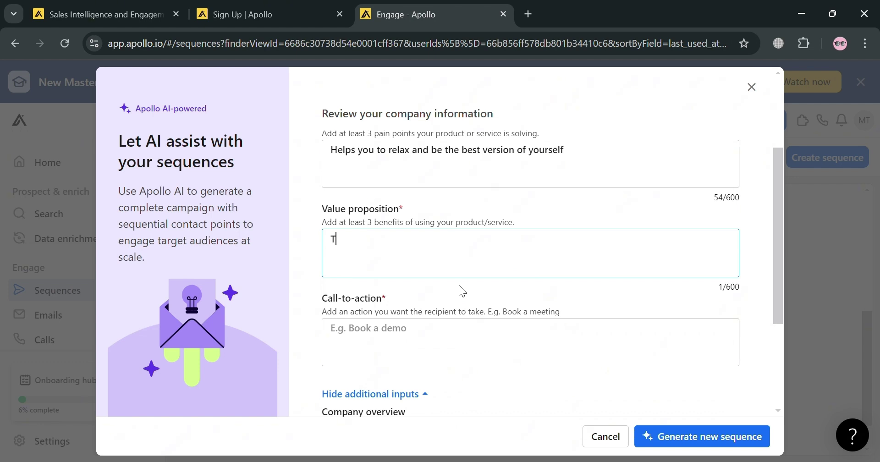
# Set the call-to-action to 'Book a Spa Treatment' and generate the AI sequence
pyautogui.click(461, 350)
pyautogui.write('Boo')
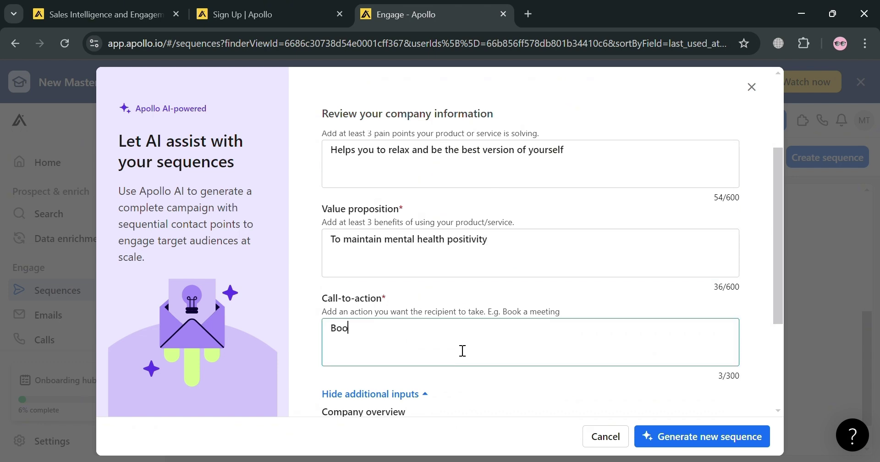
pyautogui.write('k a Spa Treatment')
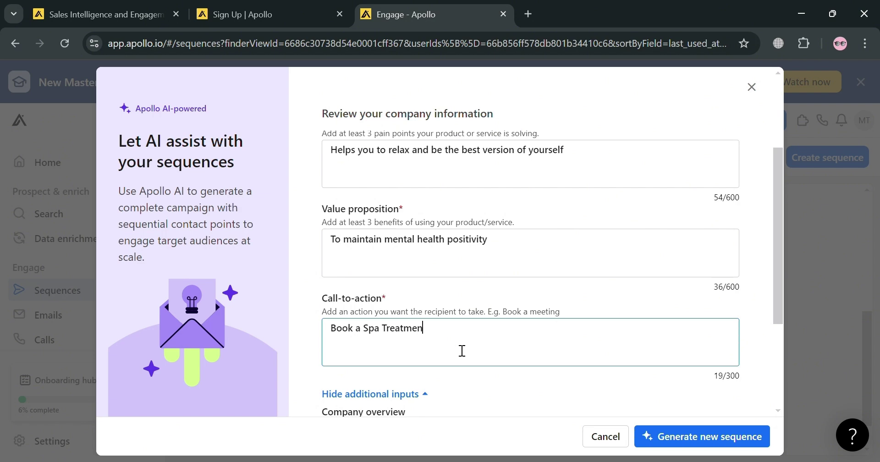
pyautogui.scroll(-1, 448, 288)
pyautogui.scroll(-3, 449, 289)
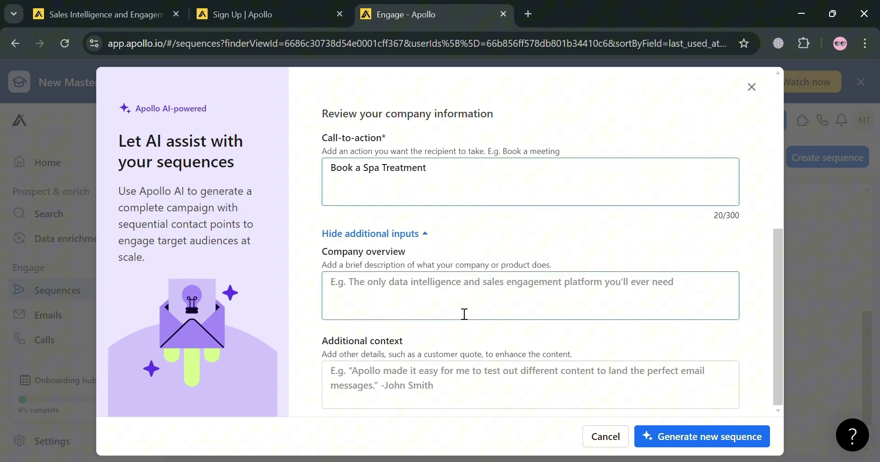
pyautogui.click(434, 288)
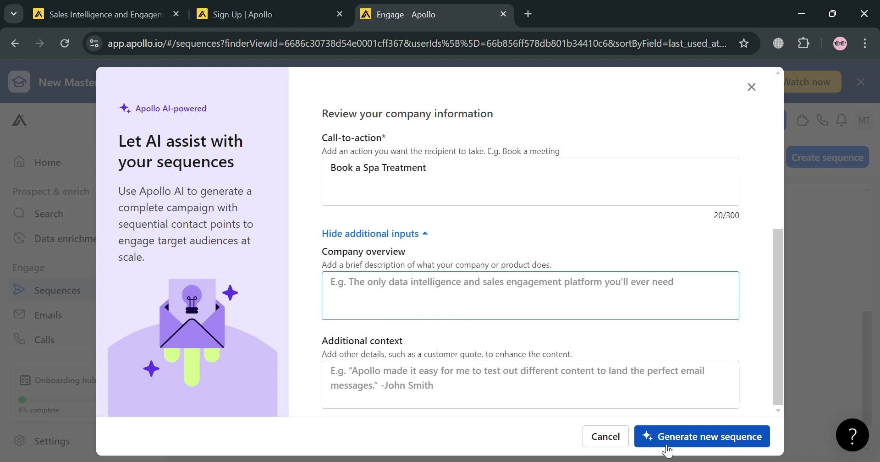
pyautogui.click(701, 437)
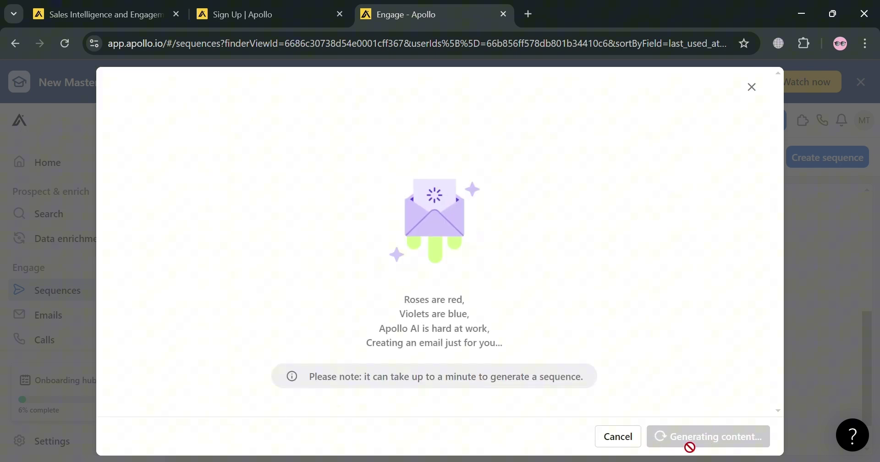
# Review the three AI-written emails, expanding the Day 4 follow-up and Day 7 last pitch, then save the sequence
pyautogui.scroll(-3, 564, 205)
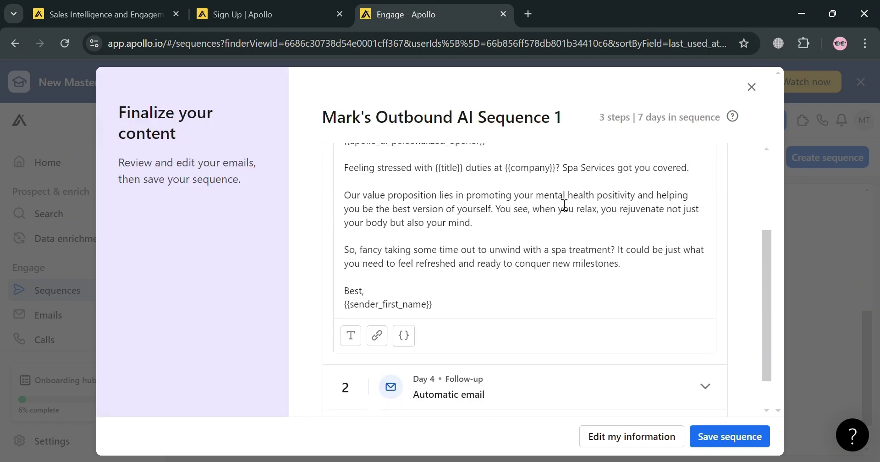
pyautogui.scroll(2, 461, 289)
pyautogui.scroll(-3, 477, 243)
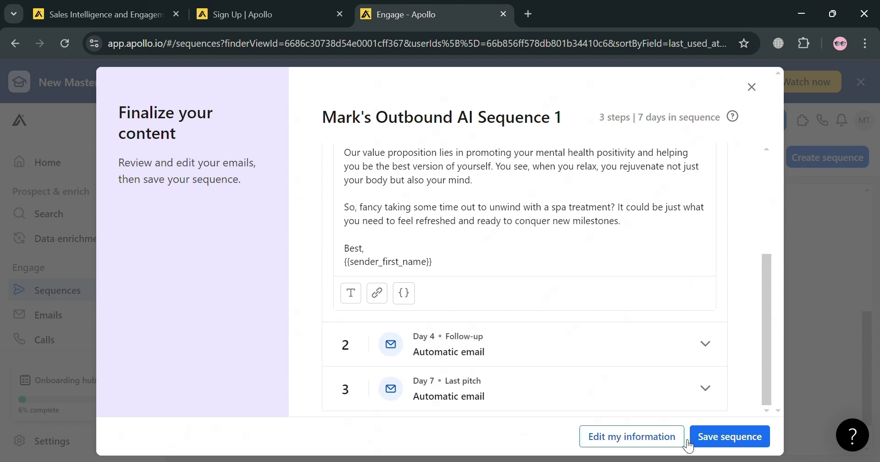
pyautogui.scroll(3, 530, 361)
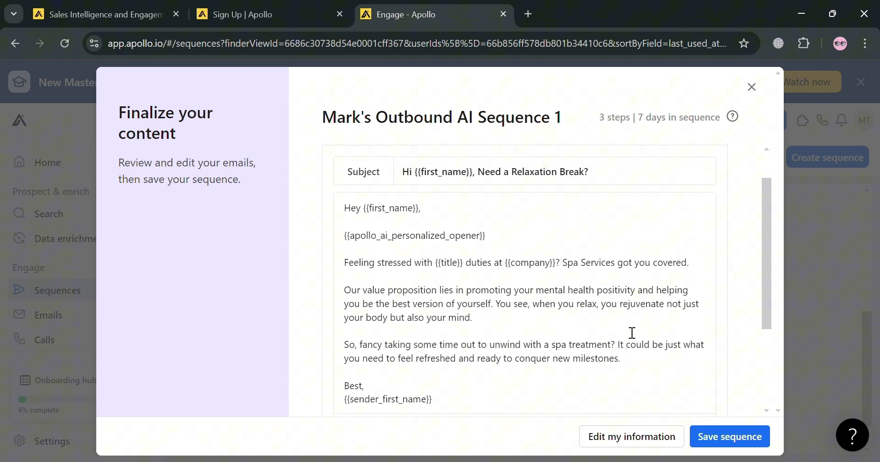
pyautogui.scroll(-2, 678, 339)
pyautogui.scroll(-2, 678, 338)
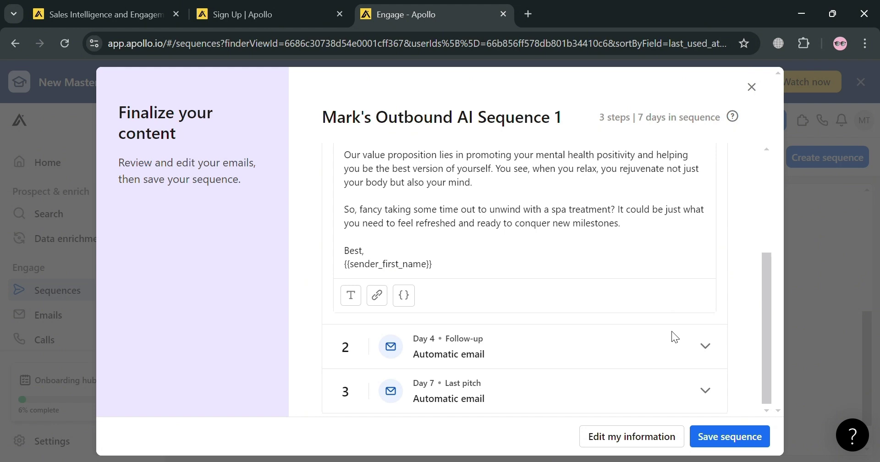
pyautogui.click(704, 348)
pyautogui.scroll(-2, 475, 339)
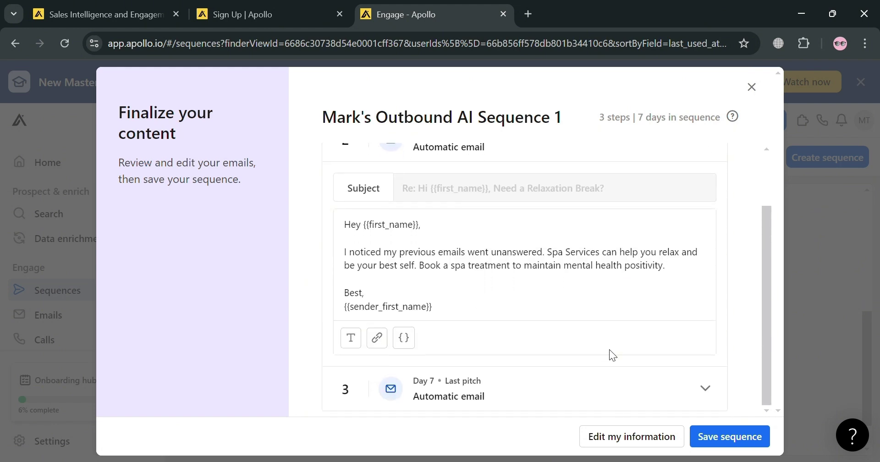
pyautogui.click(708, 385)
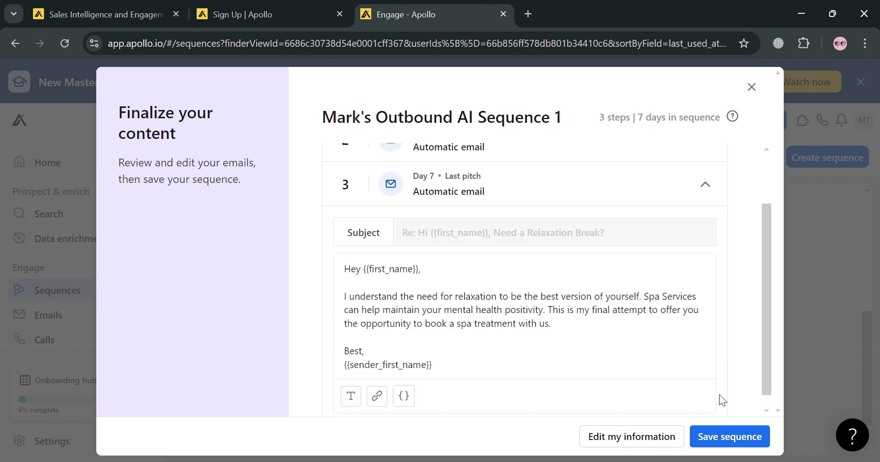
pyautogui.click(739, 443)
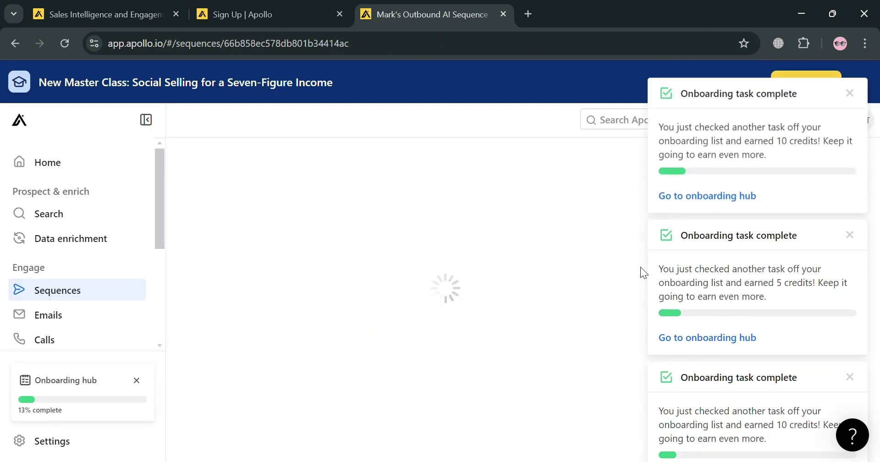
# Dismiss the onboarding credit notices, look over the Active sequence, and open the Add Contacts dropdown
pyautogui.click(851, 95)
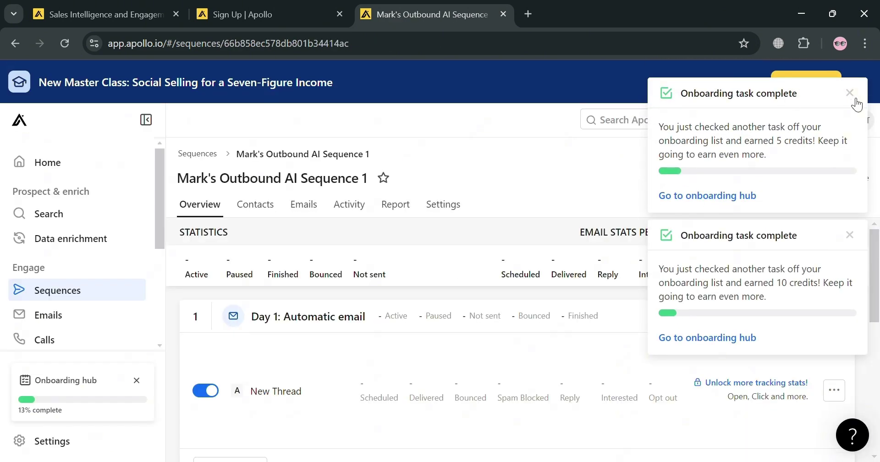
pyautogui.click(851, 94)
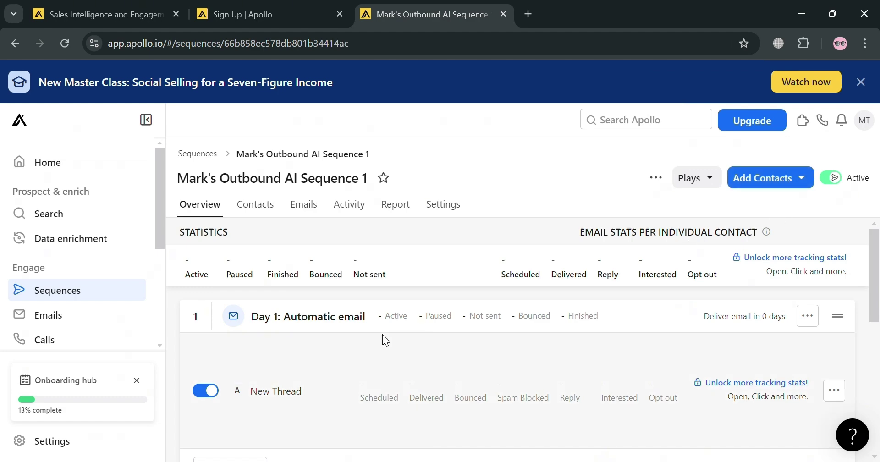
pyautogui.scroll(-5, 490, 372)
pyautogui.scroll(5, 489, 385)
pyautogui.scroll(-10, 359, 367)
pyautogui.scroll(8, 440, 388)
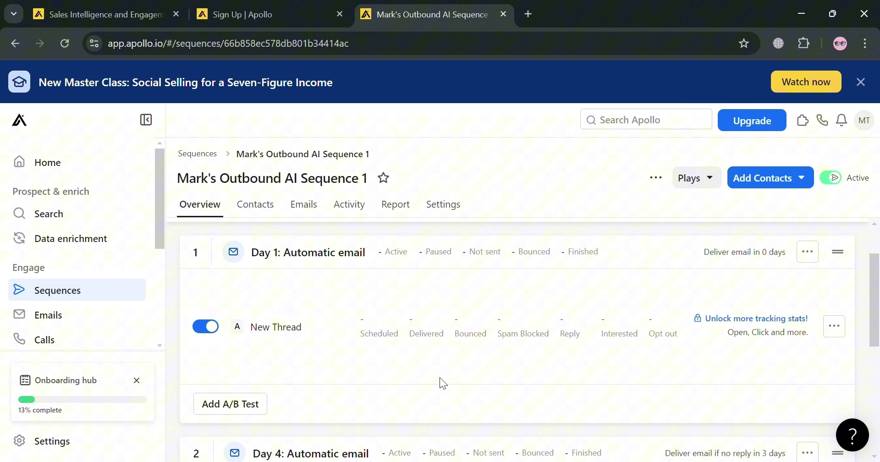
pyautogui.click(774, 179)
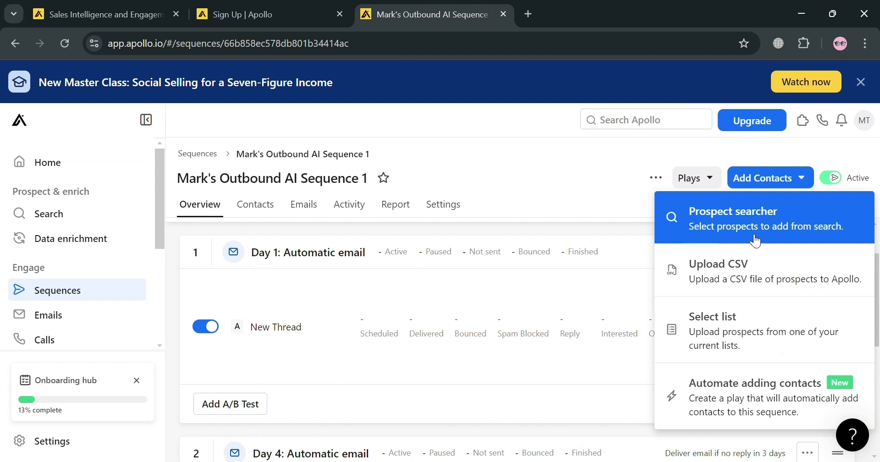
# Search for prospects and filter the People search location to Europe
pyautogui.click(767, 222)
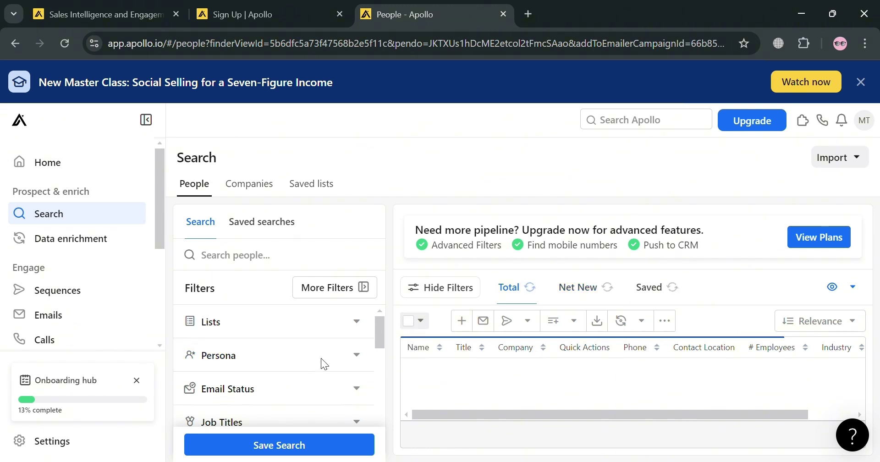
pyautogui.scroll(-3, 359, 356)
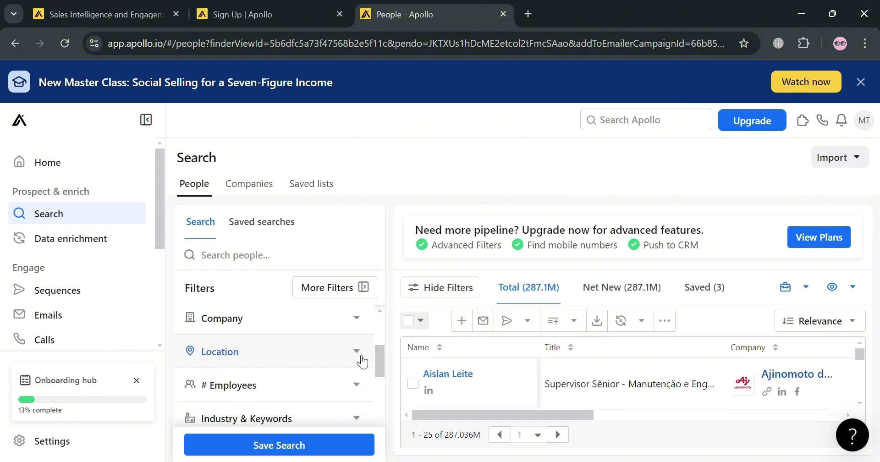
pyautogui.click(363, 362)
pyautogui.scroll(-3, 291, 386)
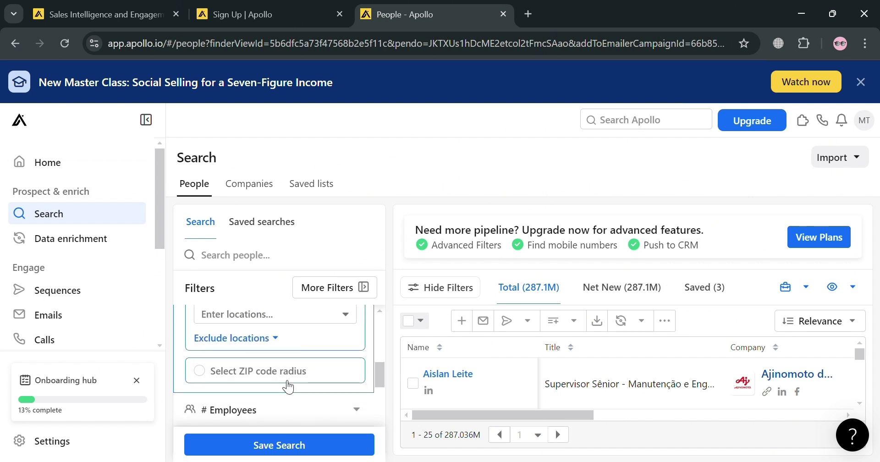
pyautogui.scroll(2, 283, 381)
pyautogui.click(280, 383)
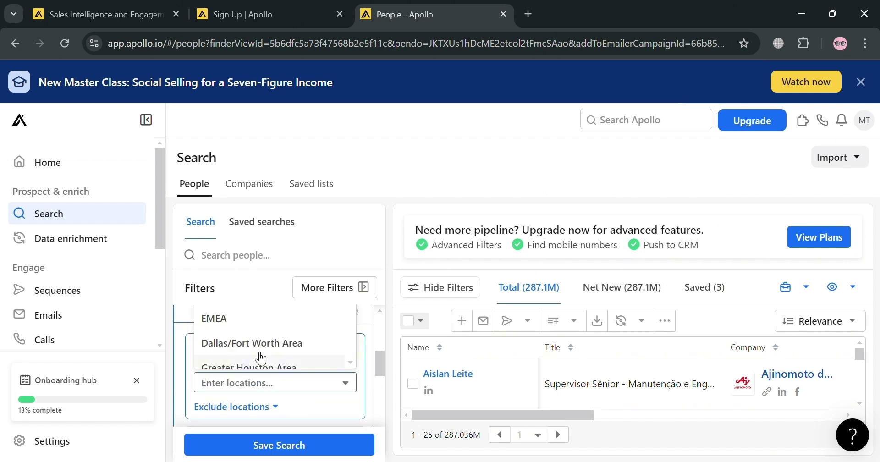
pyautogui.scroll(-2, 263, 351)
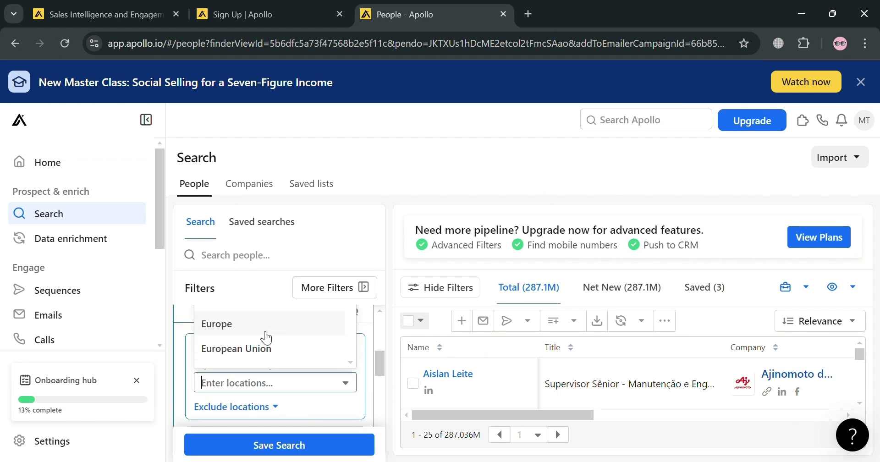
pyautogui.click(266, 337)
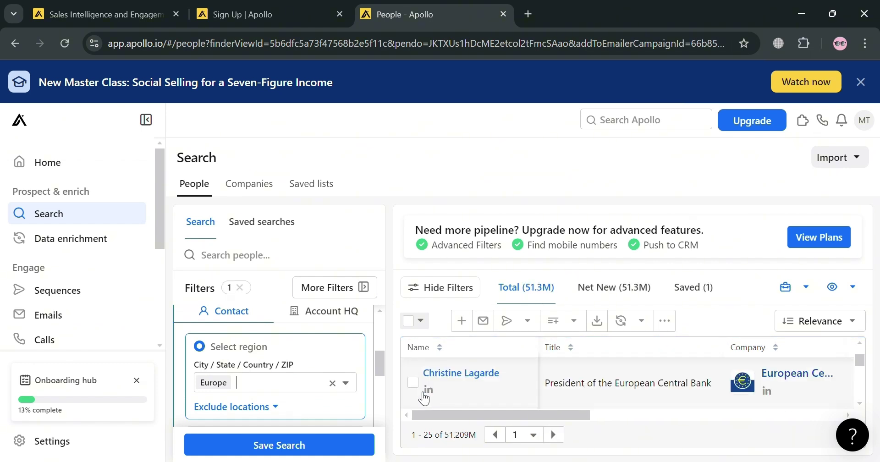
# Select three contacts from the Europe results and open the save-contacts dialog
pyautogui.click(413, 382)
pyautogui.scroll(-1, 427, 390)
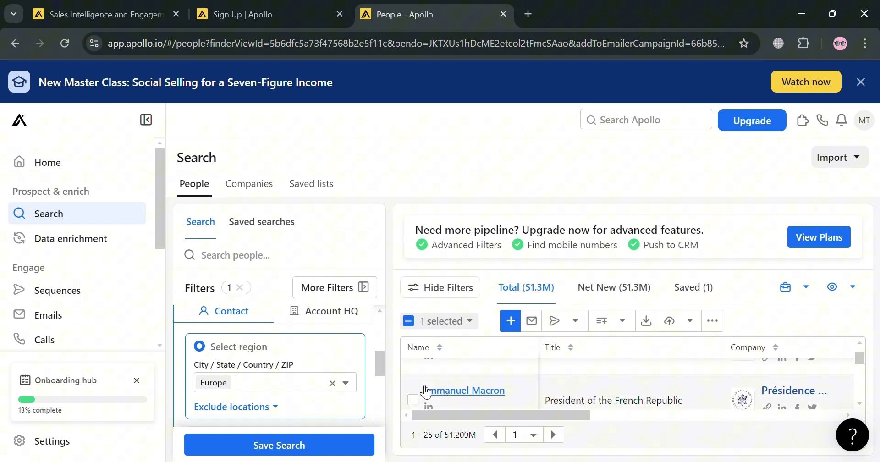
pyautogui.click(413, 400)
pyautogui.scroll(-2, 419, 398)
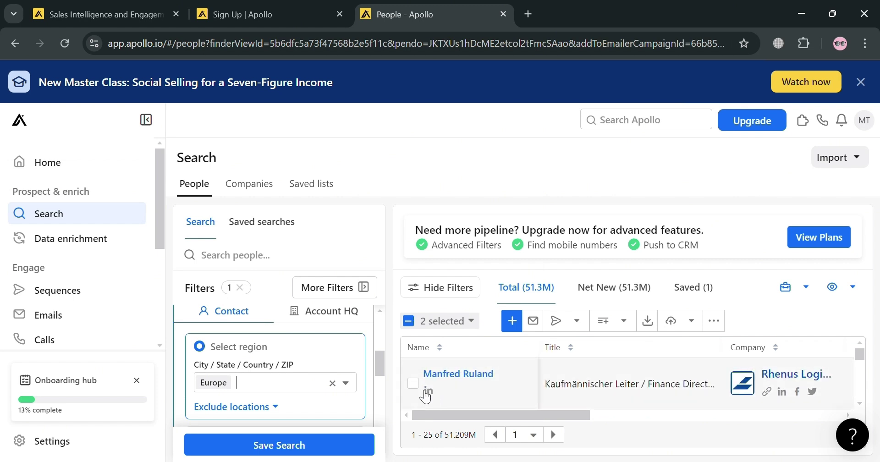
pyautogui.click(415, 385)
pyautogui.scroll(-1, 427, 395)
pyautogui.click(510, 327)
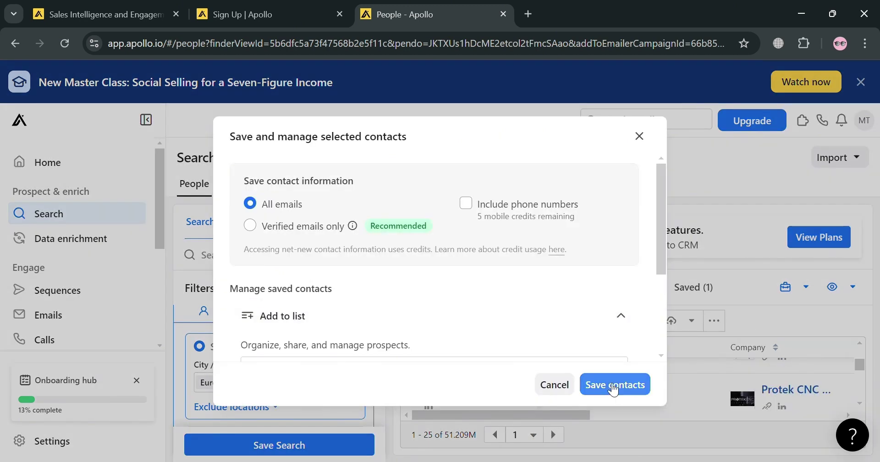
pyautogui.scroll(-3, 364, 265)
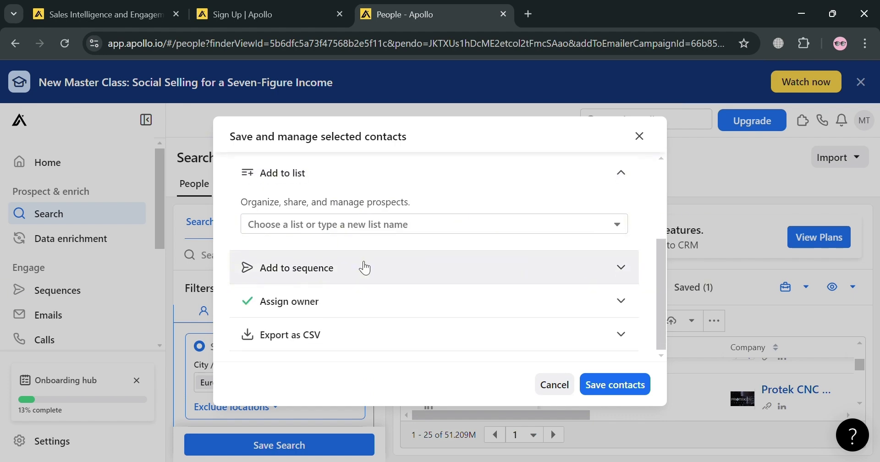
# Save the three selected contacts and return to the outbound AI sequence
pyautogui.click(403, 281)
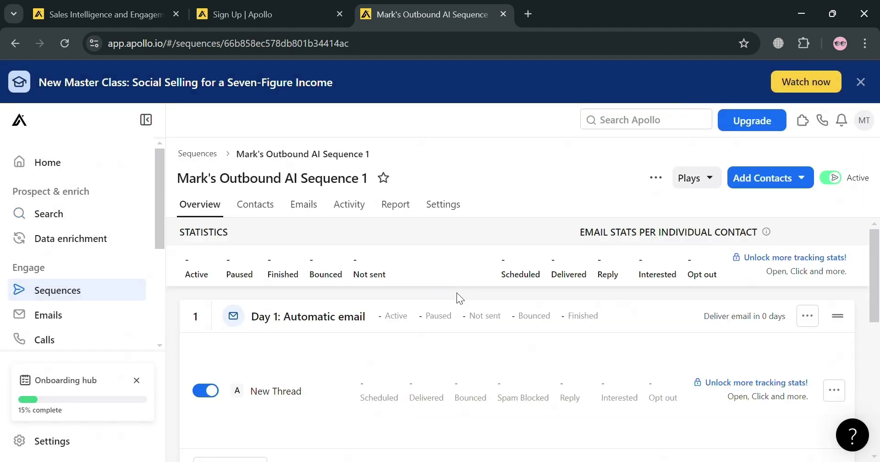
pyautogui.scroll(-1, 321, 293)
pyautogui.scroll(-2, 315, 304)
pyautogui.scroll(3, 314, 304)
pyautogui.scroll(-8, 312, 304)
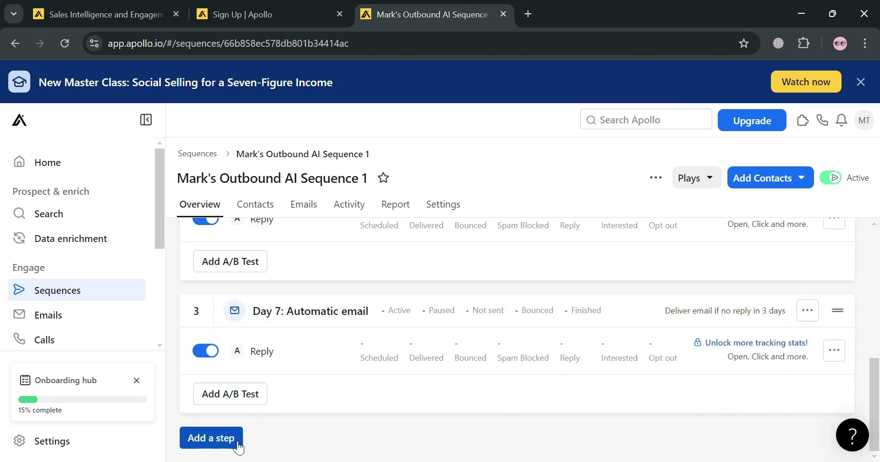
# Add a new automatic email step that waits 3 days after the previous step
pyautogui.click(210, 438)
pyautogui.scroll(-3, 446, 276)
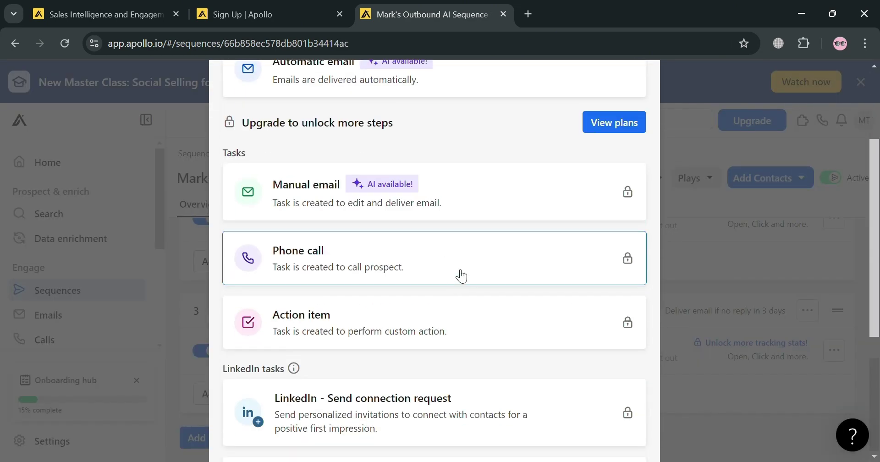
pyautogui.scroll(-3, 528, 203)
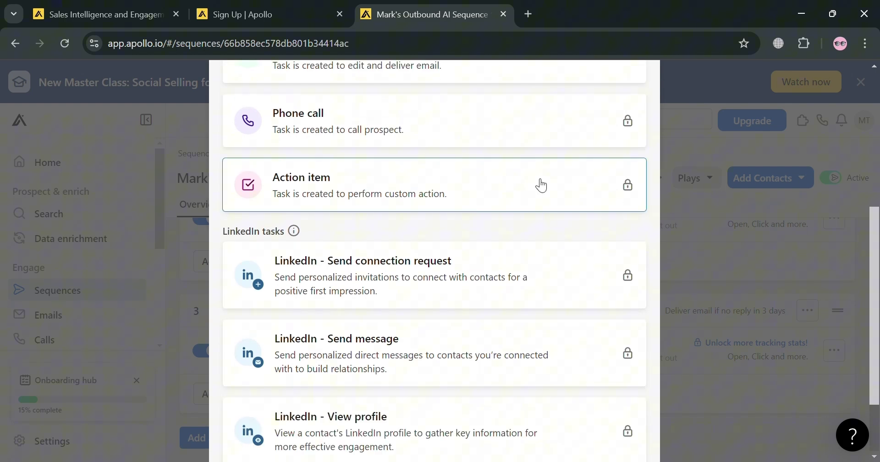
pyautogui.scroll(-2, 541, 206)
pyautogui.scroll(6, 534, 248)
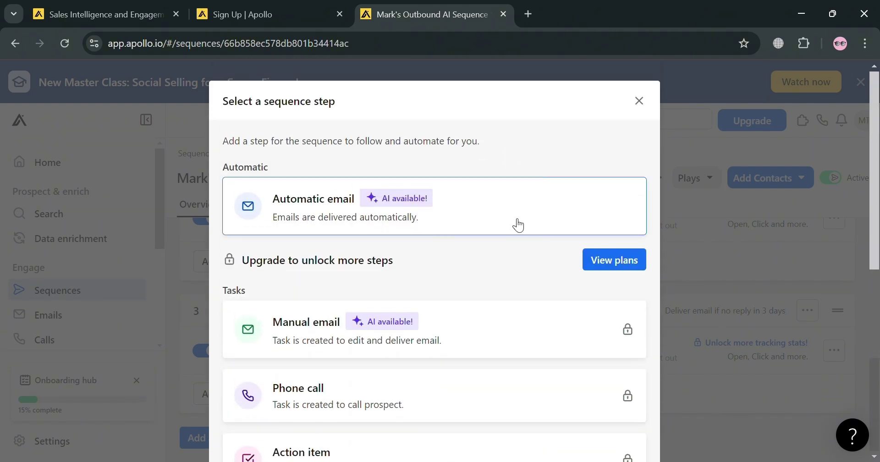
pyautogui.click(516, 222)
pyautogui.click(258, 253)
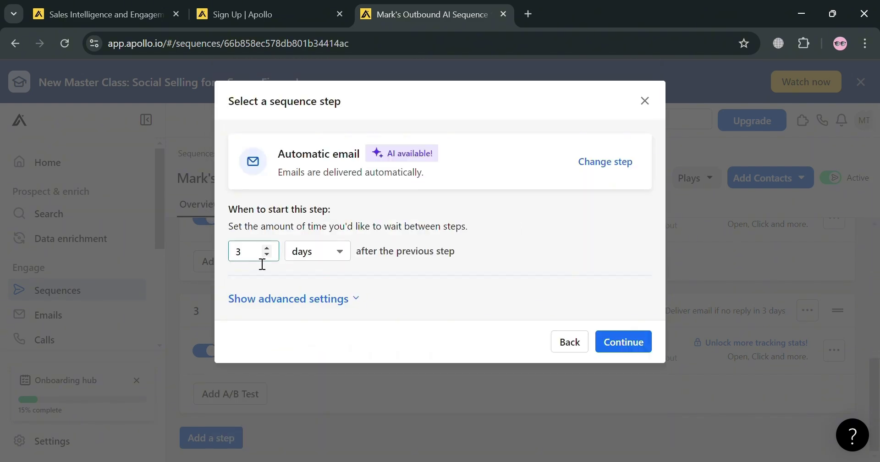
pyautogui.click(345, 257)
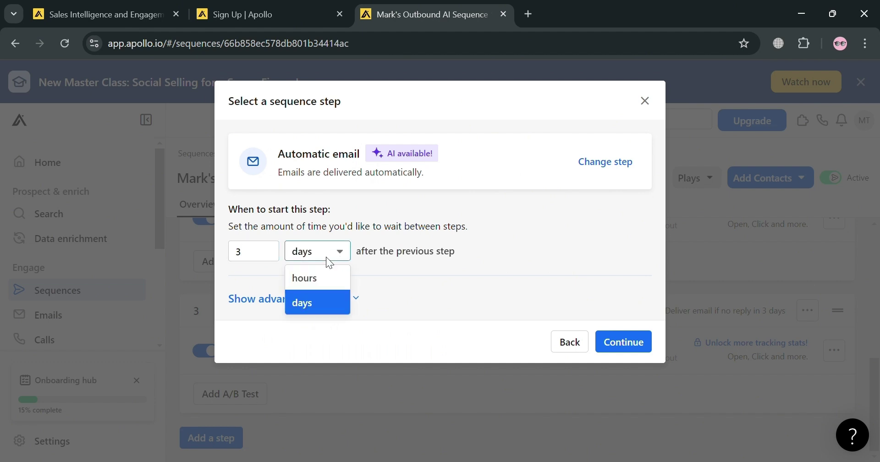
pyautogui.click(271, 289)
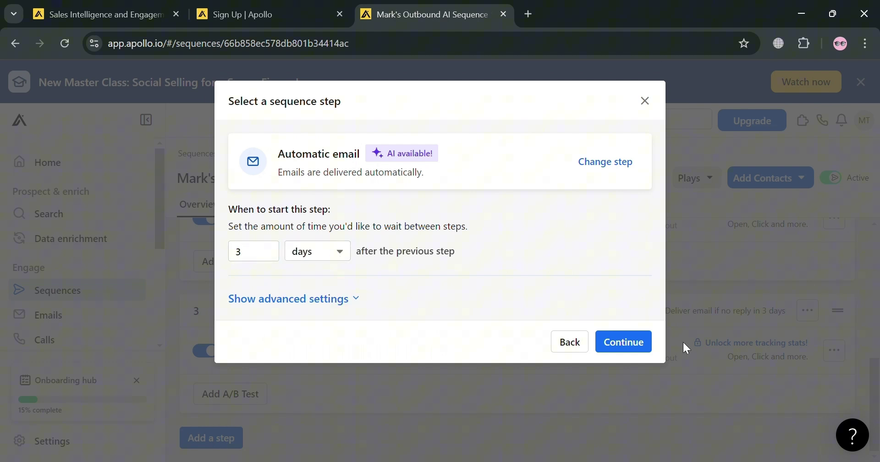
pyautogui.click(644, 344)
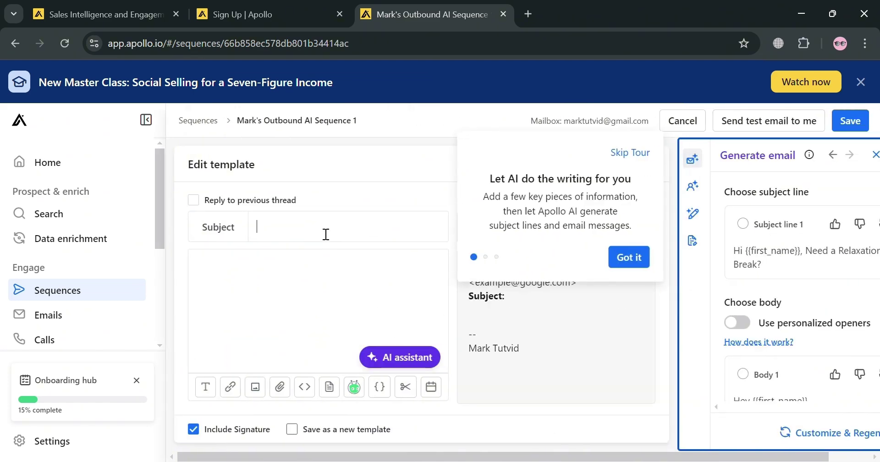
# Dismiss the AI writing tour tips and preview the Spa Services email for a chosen contact
pyautogui.click(636, 257)
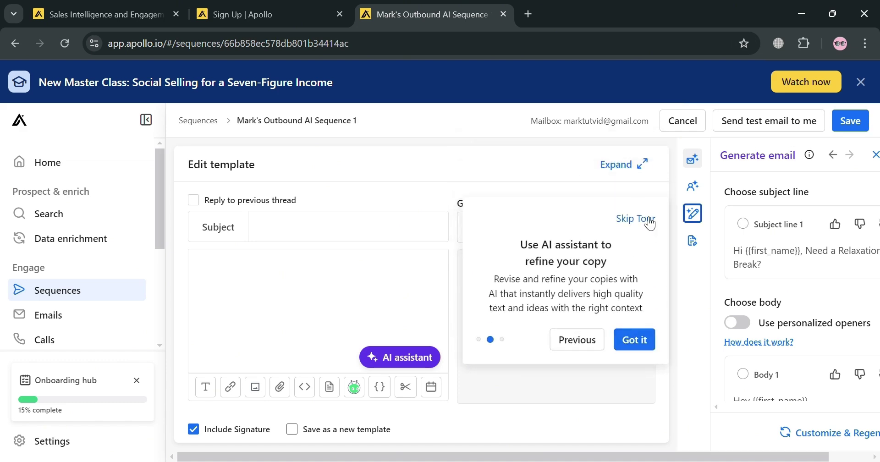
pyautogui.click(637, 219)
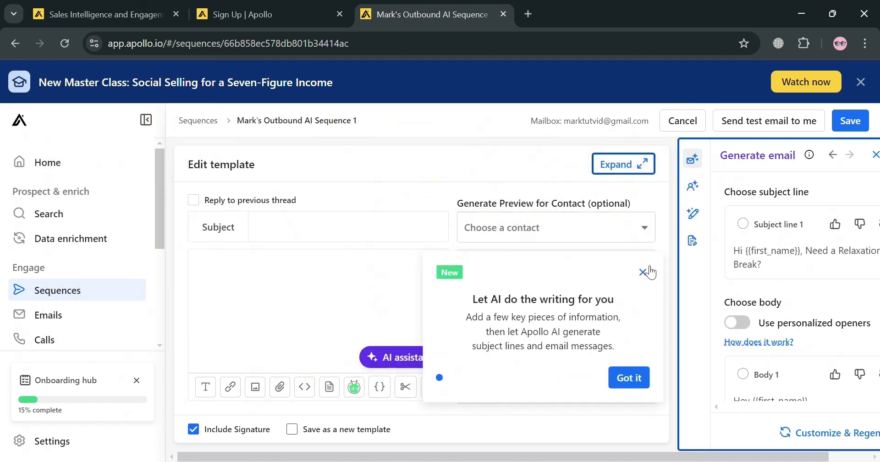
pyautogui.click(643, 273)
pyautogui.click(550, 228)
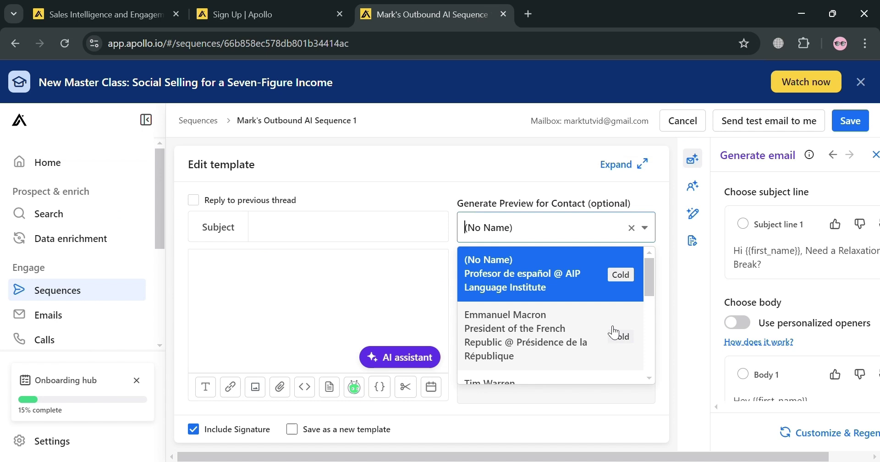
pyautogui.click(612, 328)
pyautogui.click(656, 242)
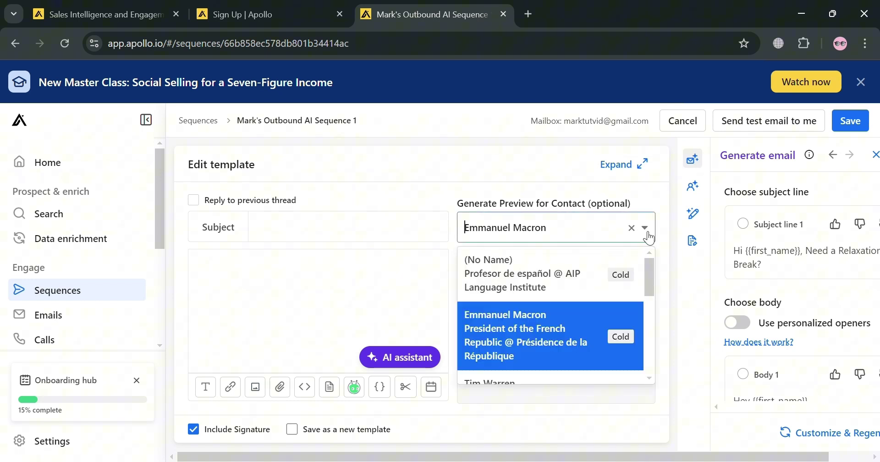
pyautogui.moveTo(654, 276); pyautogui.dragTo(633, 387)
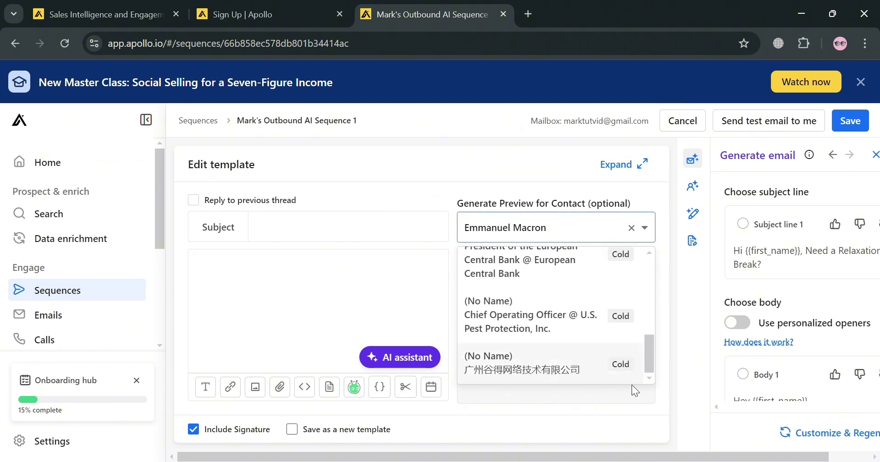
pyautogui.click(631, 388)
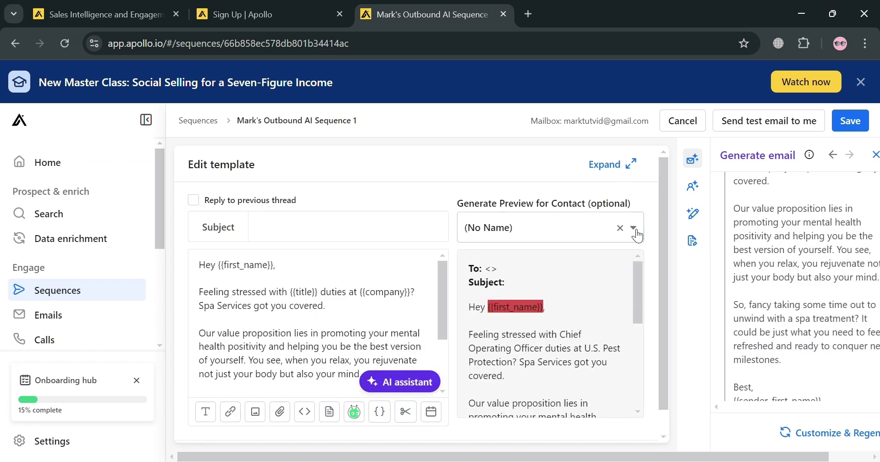
pyautogui.scroll(-1, 655, 305)
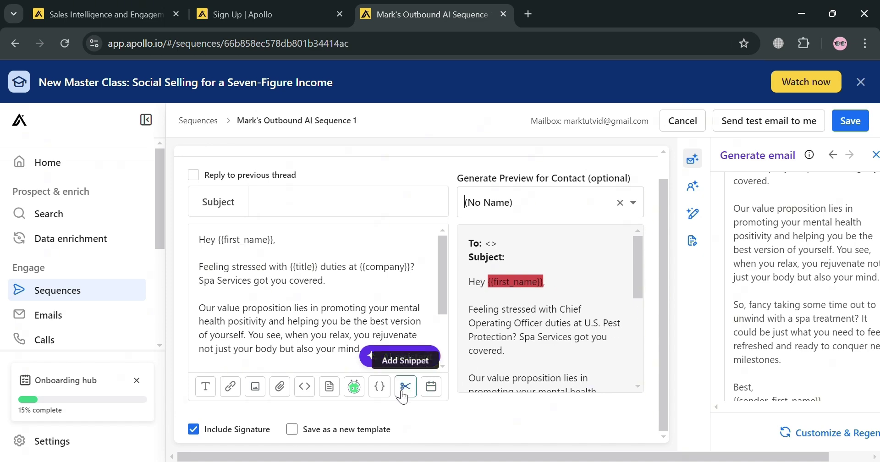
# Save step 4 as the Day 10 automatic email, then reopen its template and cancel without changes
pyautogui.click(862, 127)
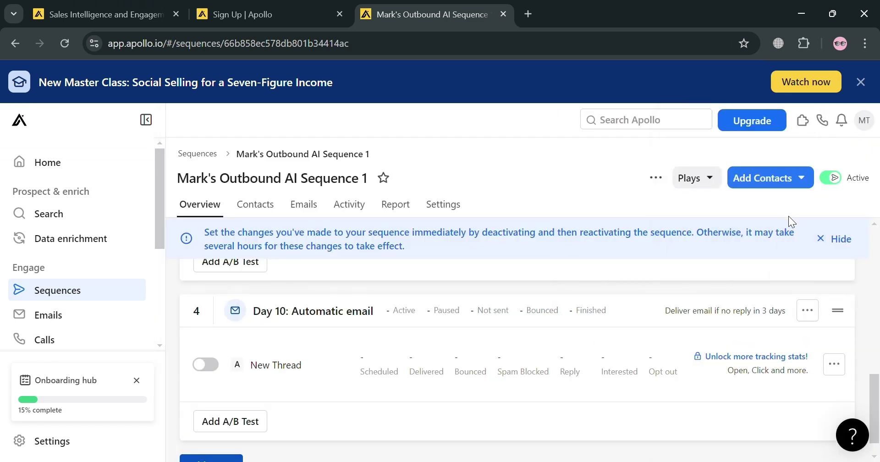
pyautogui.scroll(3, 750, 249)
pyautogui.scroll(-3, 505, 321)
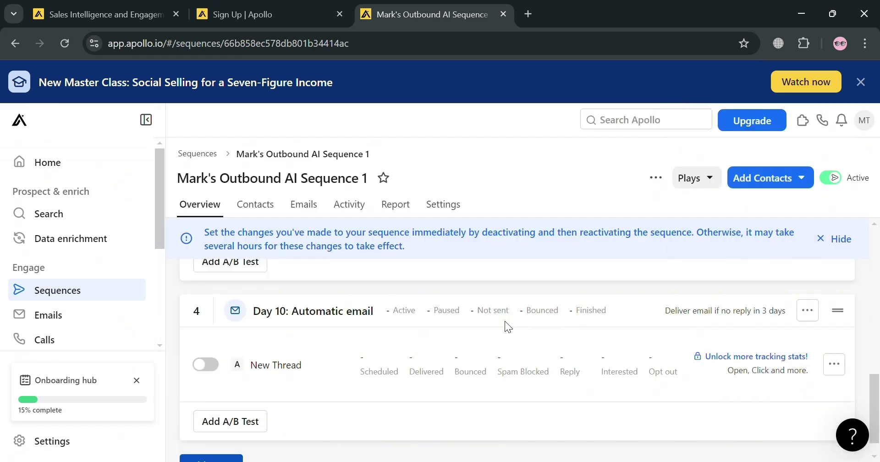
pyautogui.click(360, 360)
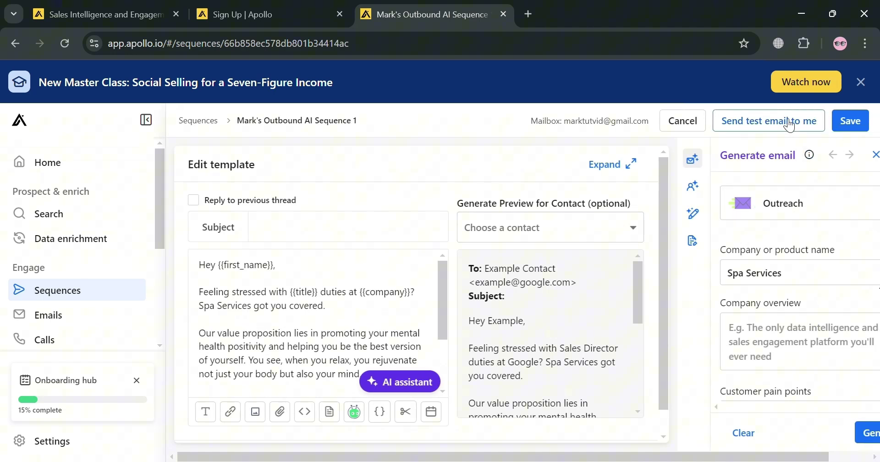
pyautogui.click(684, 122)
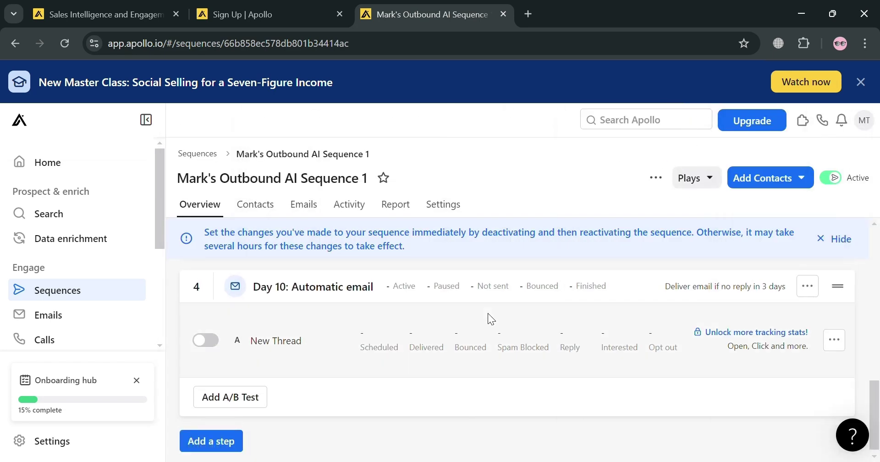